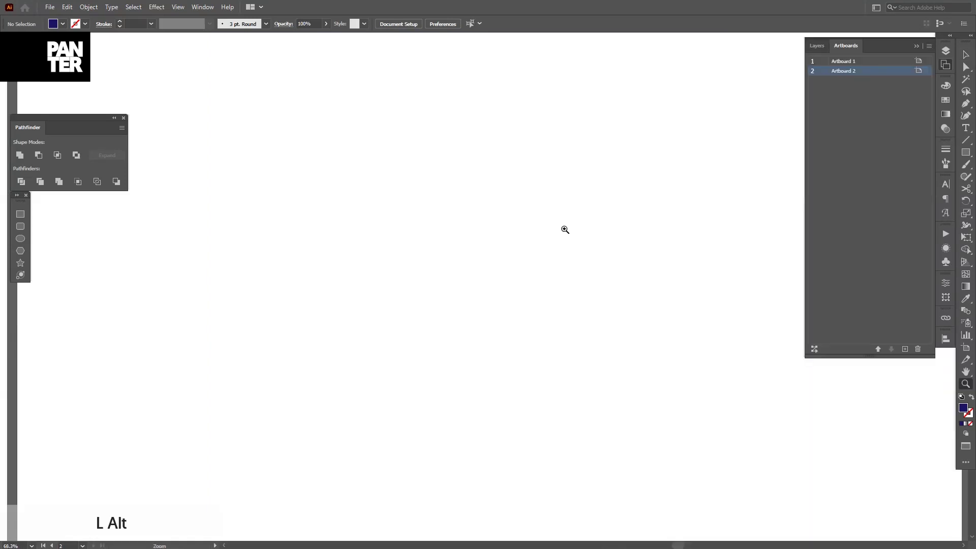
- Pan the view across the blank Artboard 2
key("space")
mouse_move(564, 227)
left_mouse_down()
mouse_move(578, 240)
mouse_move(570, 238)
left_mouse_up()
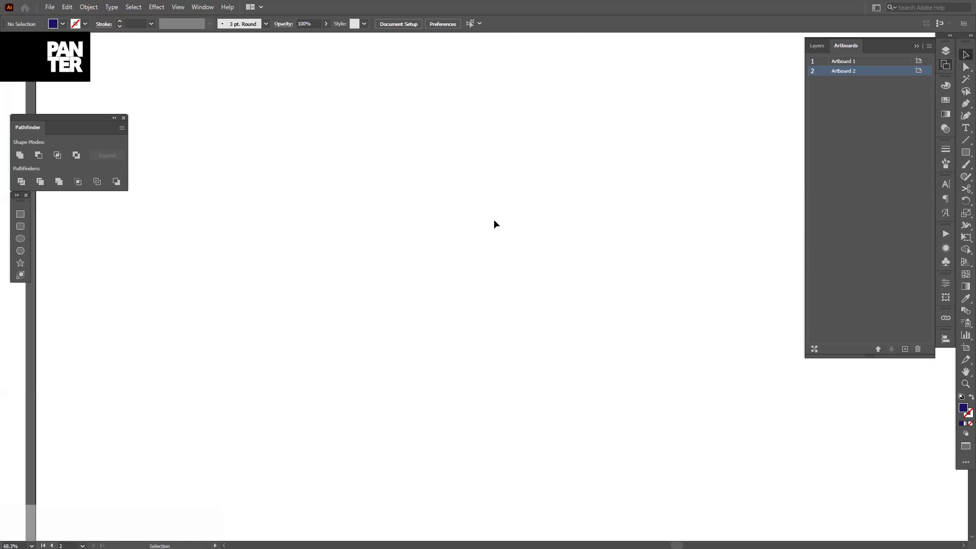
- Type PANTER in capitals on Artboard 2 and enlarge it
key("t")
left_click(370, 180)
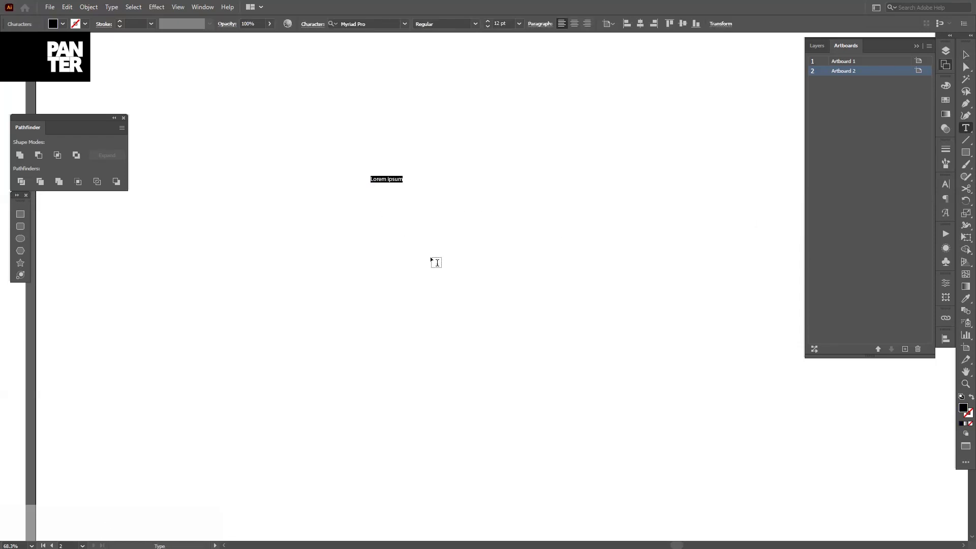
key("Caps_Lock")
type("PANTER")
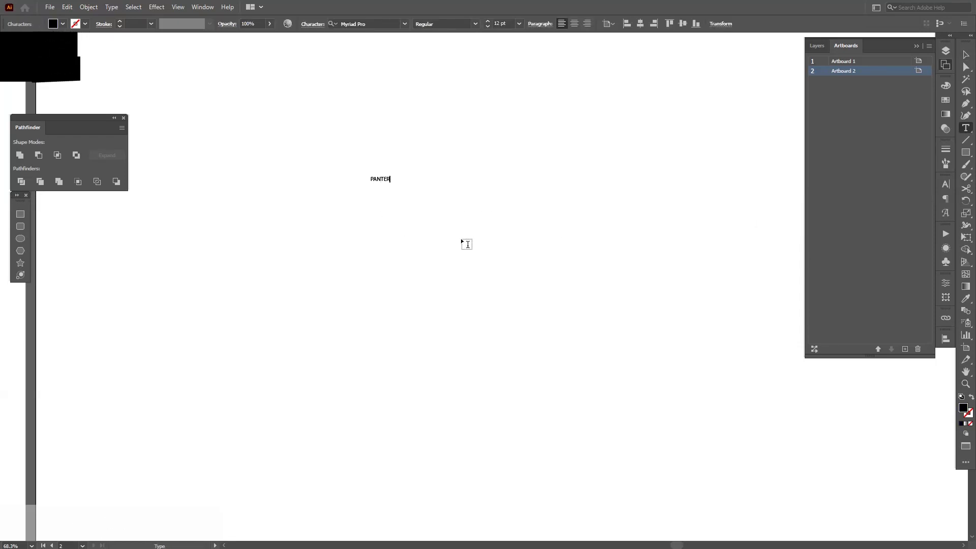
key("Escape")
left_click_drag(391, 184, 503, 204)
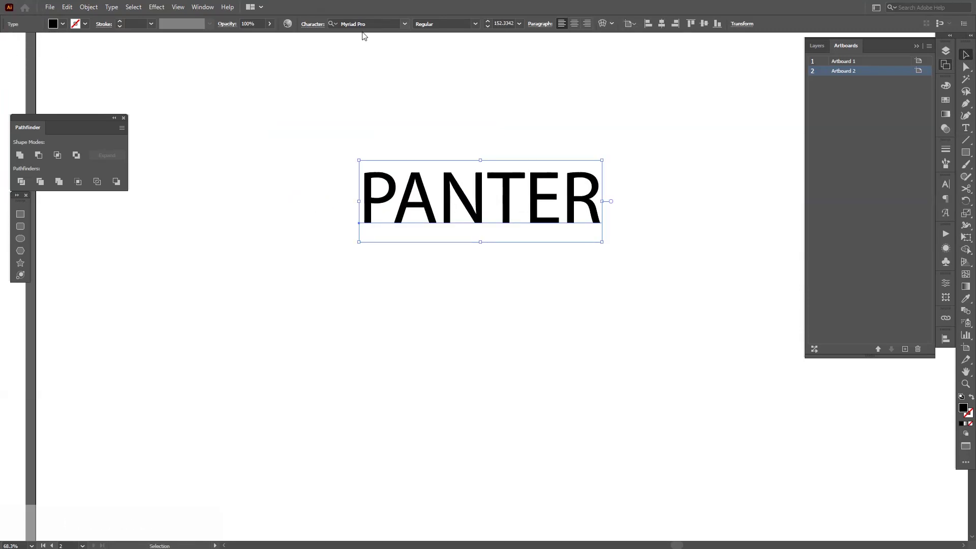
- Set PANTER's font to Syne ExtraBold and move it left and up
left_click(367, 24)
type("S")
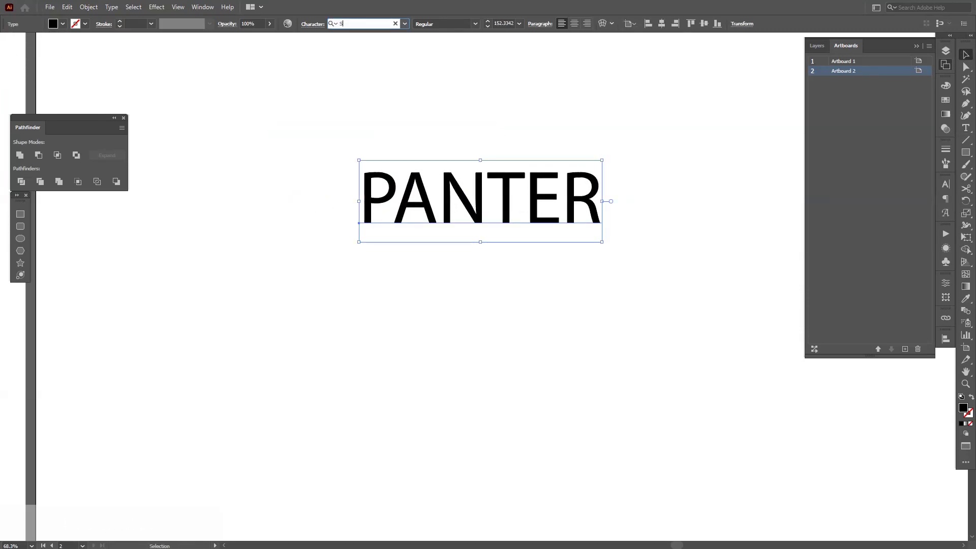
type("YNE")
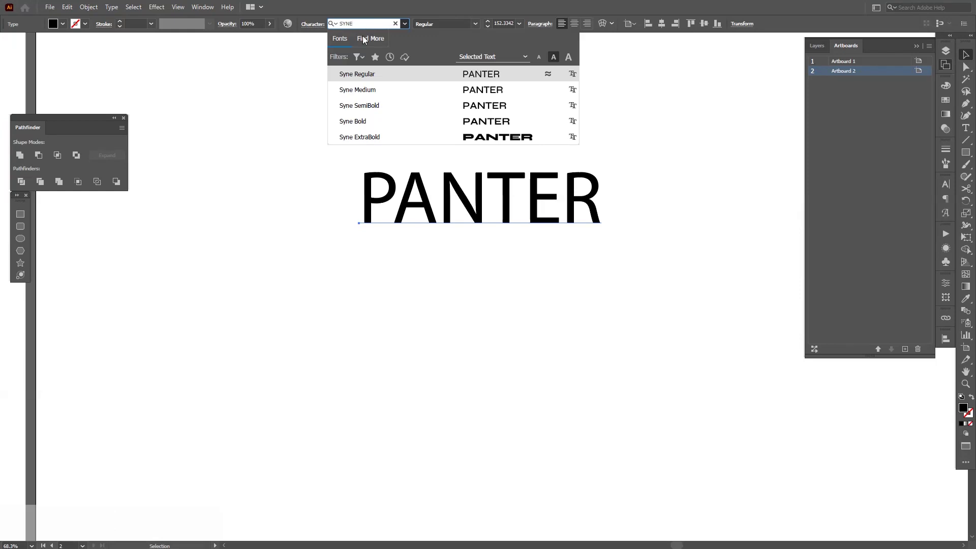
left_click(494, 135)
left_click(494, 136)
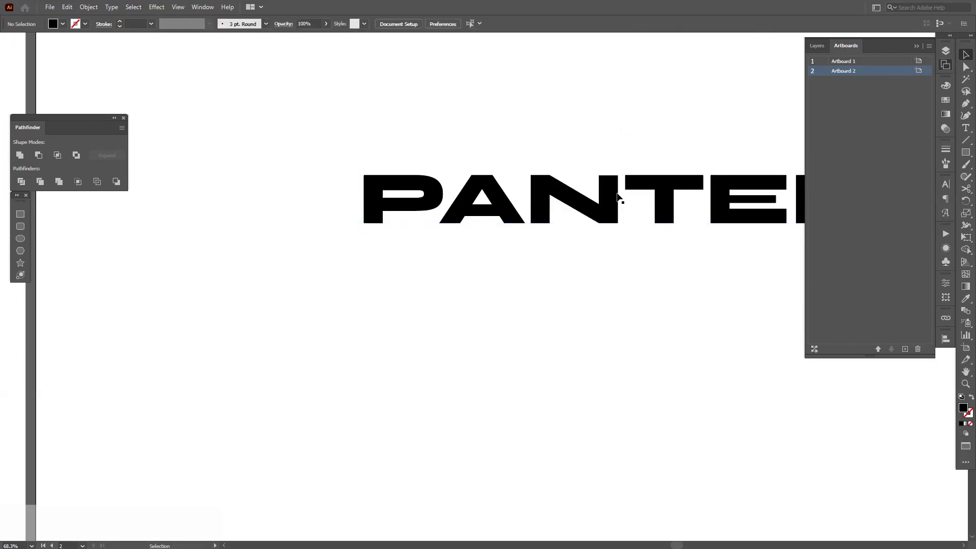
left_click_drag(617, 198, 512, 183)
- Expand the PANTER text into outlines and ungroup the letters
left_click(87, 8)
left_click(121, 127)
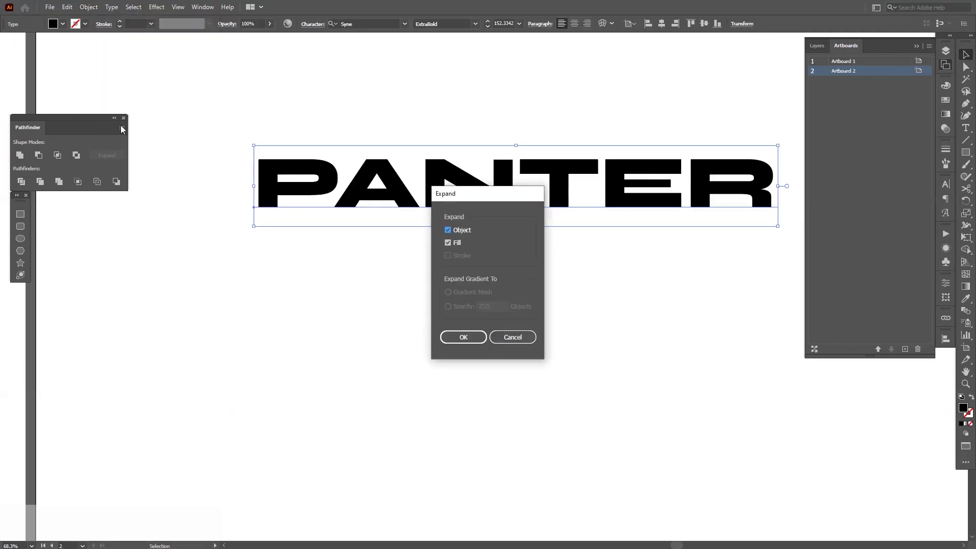
left_click(463, 337)
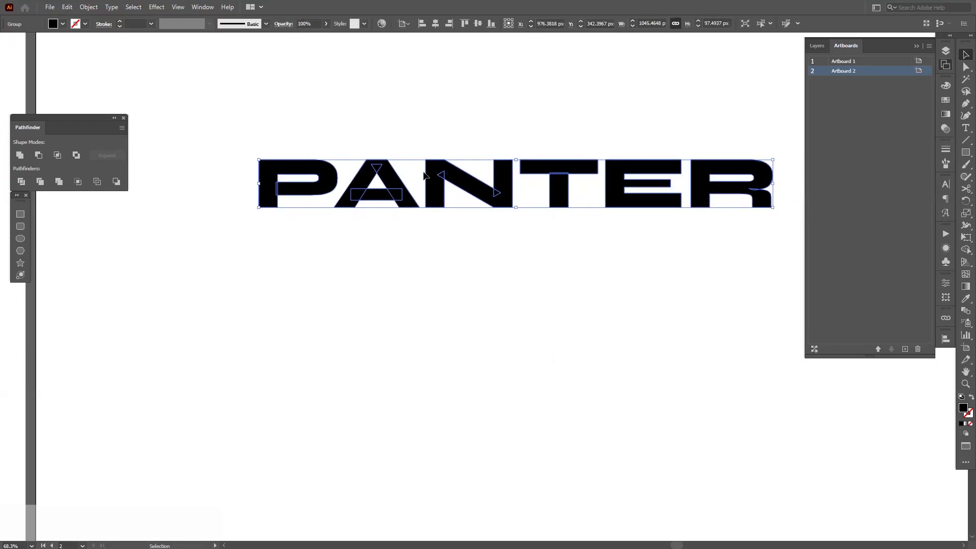
left_click_drag(455, 200, 431, 215)
scroll(357, 197, "up", 4)
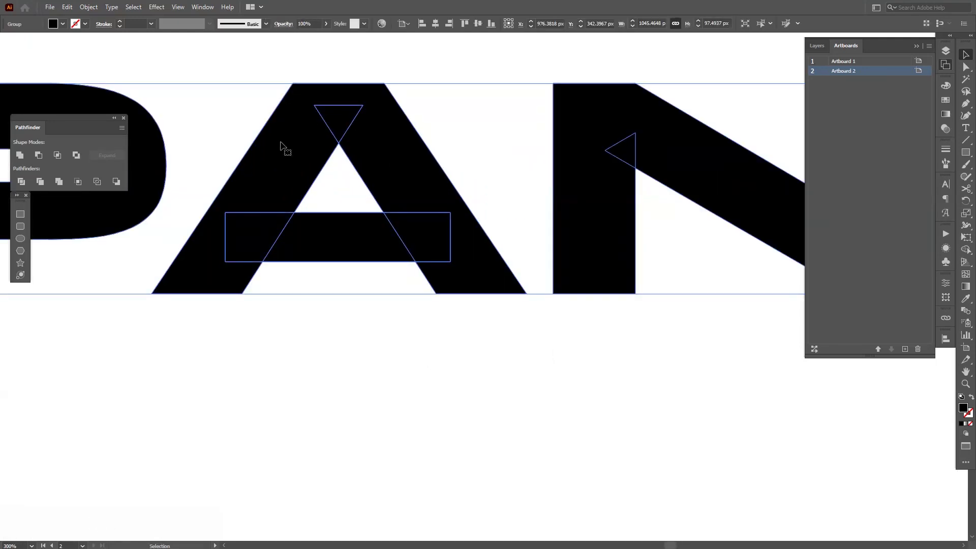
right_click(355, 227)
left_click(394, 309)
- Release the letter A's compound path, leaving its crossbar in place
left_click(344, 243)
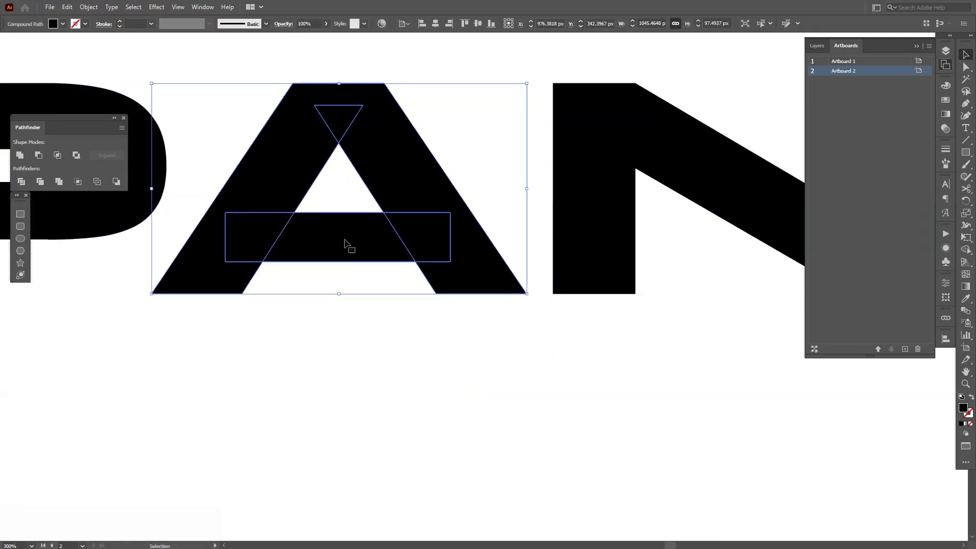
right_click(345, 239)
left_click(377, 314)
left_click(374, 316)
left_click_drag(345, 251, 357, 344)
key("ctrl+z")
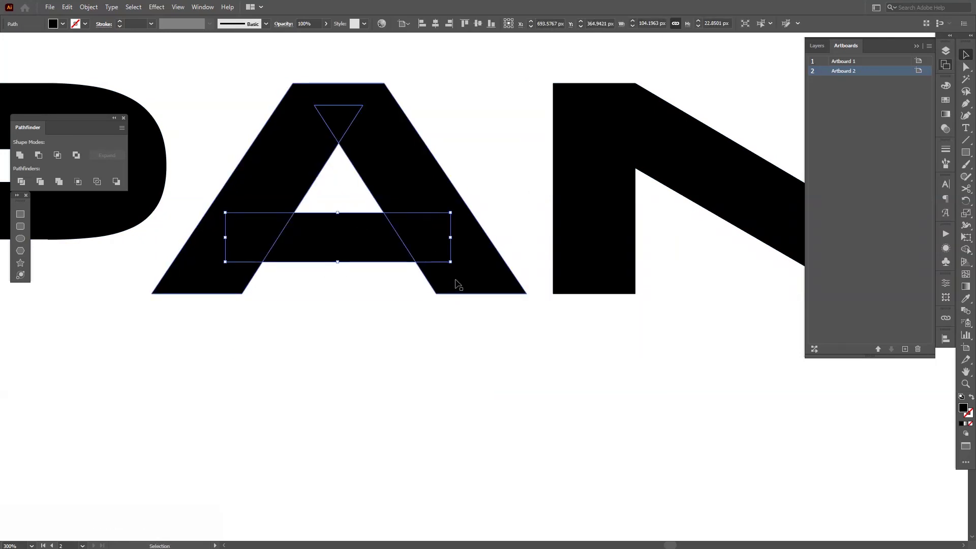
left_click(338, 193)
- Select all PANTER letters and merge them with Pathfinder Unite
scroll(339, 191, "down", 3)
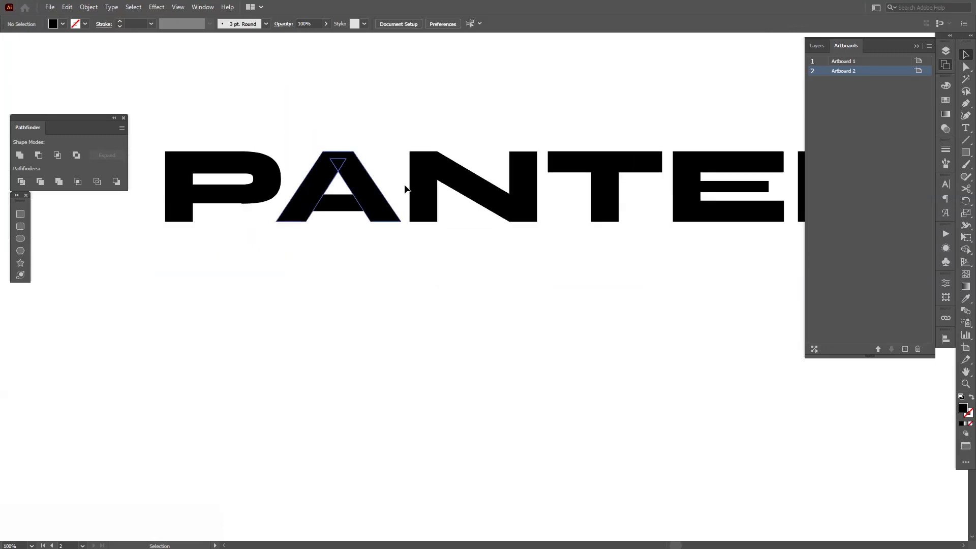
left_click_drag(448, 197, 384, 223)
scroll(385, 224, "down", 1)
left_click_drag(524, 246, 521, 248)
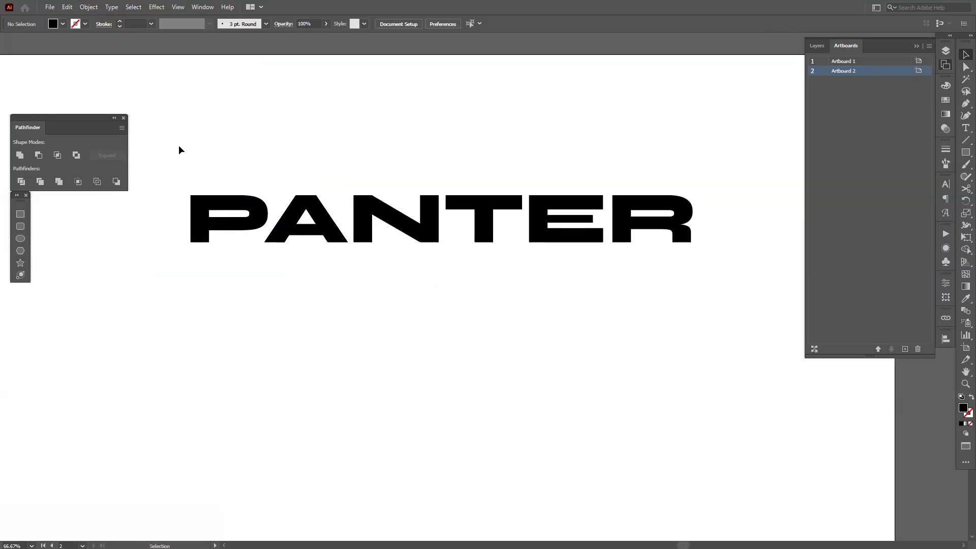
left_click_drag(178, 146, 790, 302)
scroll(429, 187, "up", 1)
left_click_drag(429, 187, 453, 198)
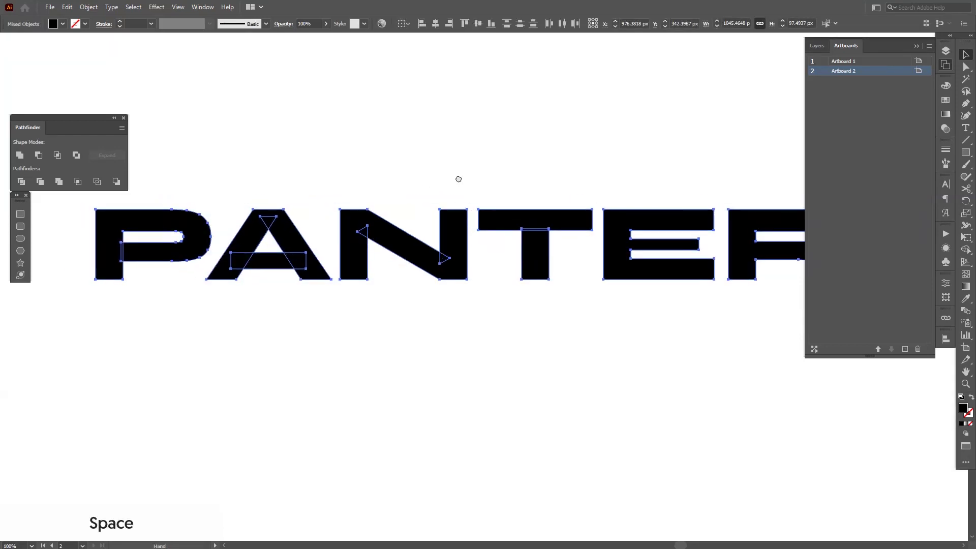
left_click(916, 46)
left_click_drag(332, 117, 343, 119)
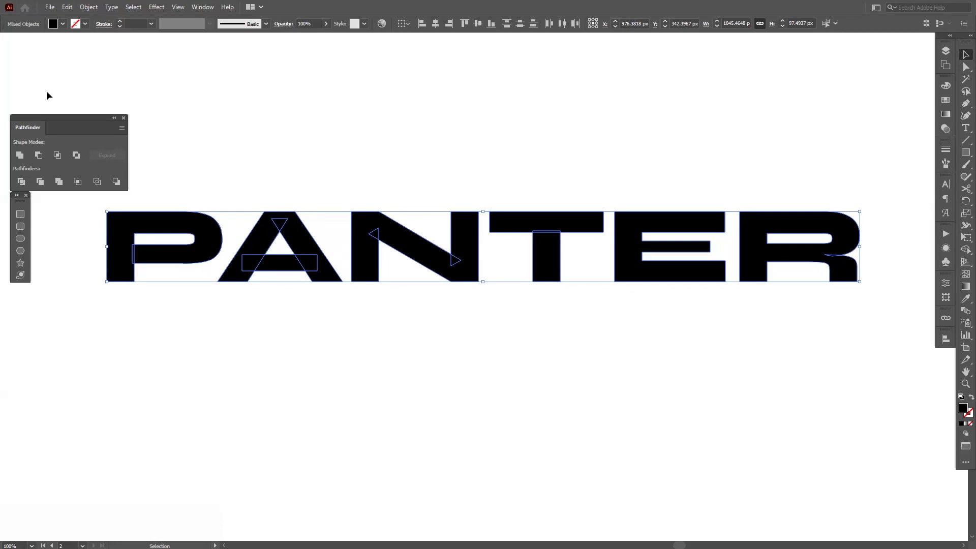
left_click(202, 7)
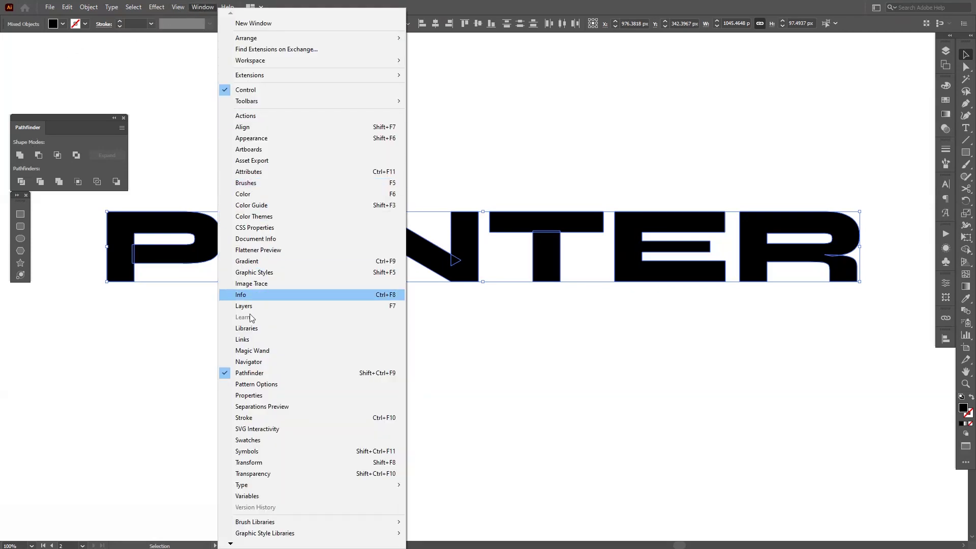
left_click(260, 377)
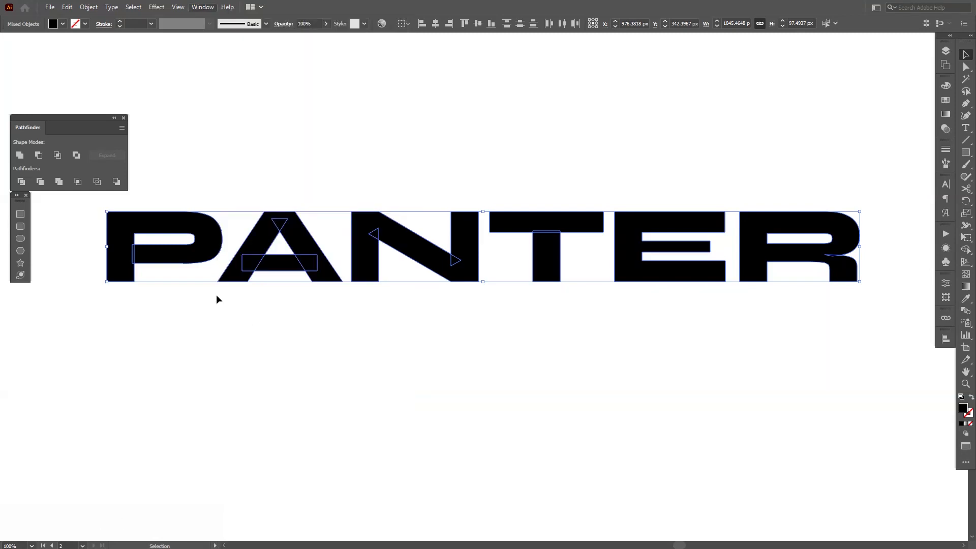
left_click(20, 156)
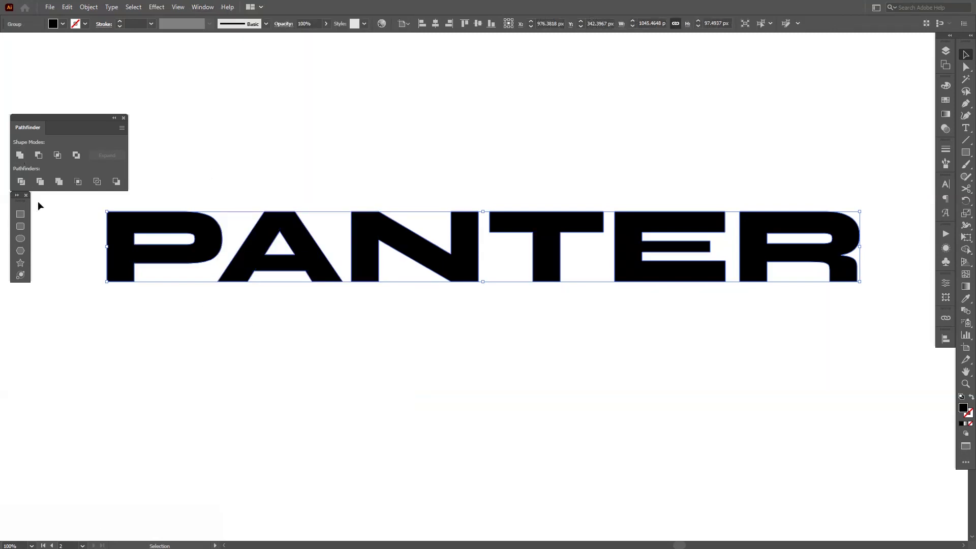
left_click(394, 129, "ctrl+alt")
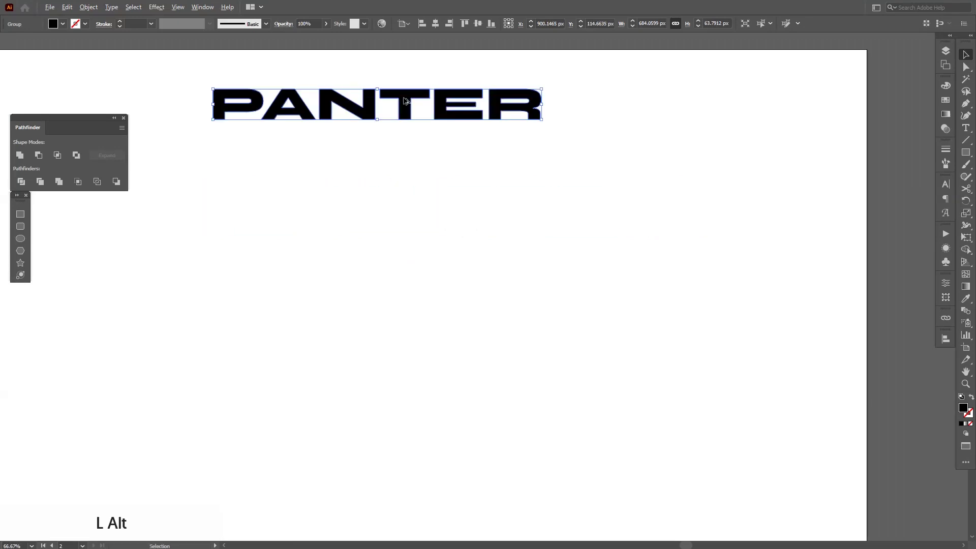
- Duplicate PANTER, rotate the copy 90° and attach it to the original's end
left_click_drag(405, 101, 443, 198)
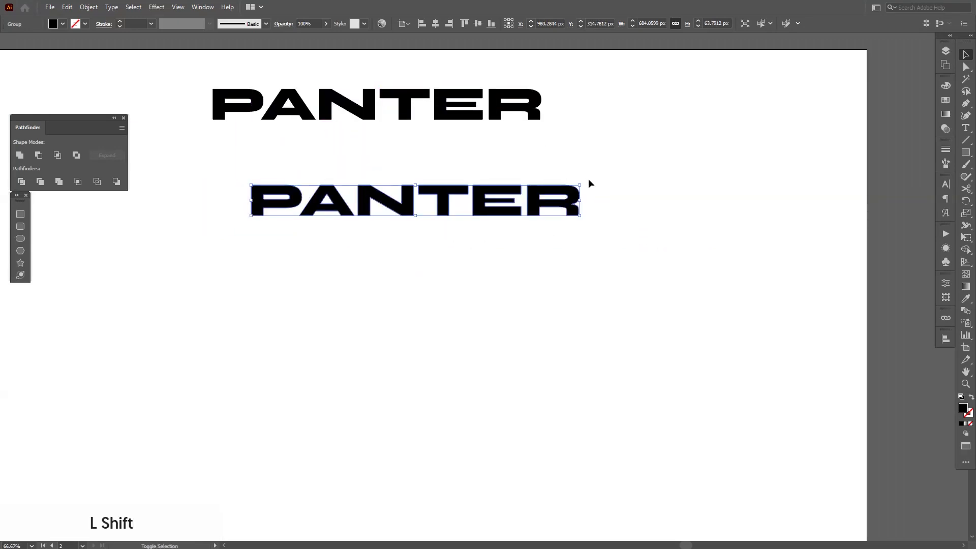
left_click_drag(583, 183, 473, 362)
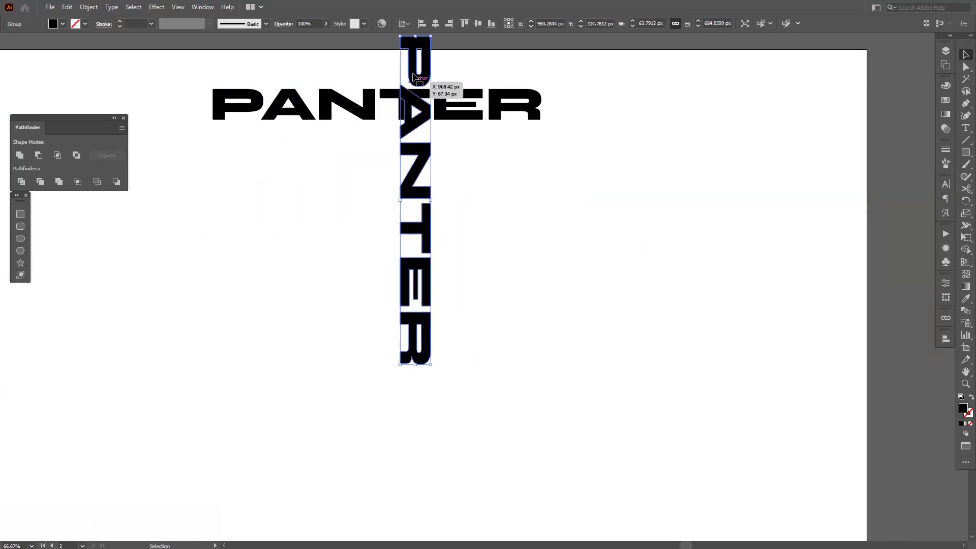
left_click_drag(471, 65, 534, 133)
- Copy the word pair, rotate it 180° to close the square, and select all four
left_click_drag(605, 214, 441, 215)
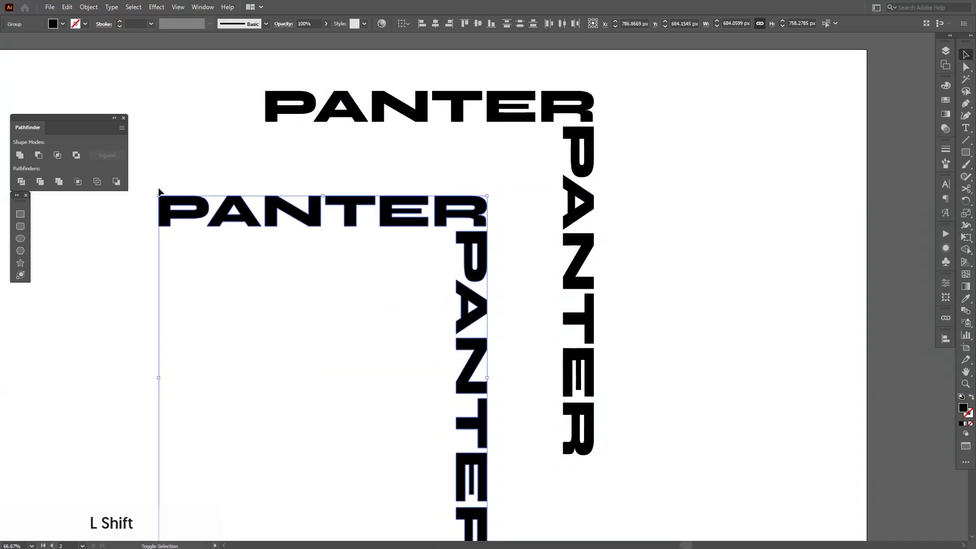
left_click_drag(157, 191, 483, 466)
left_click_drag(181, 208, 249, 100)
left_click(356, 189)
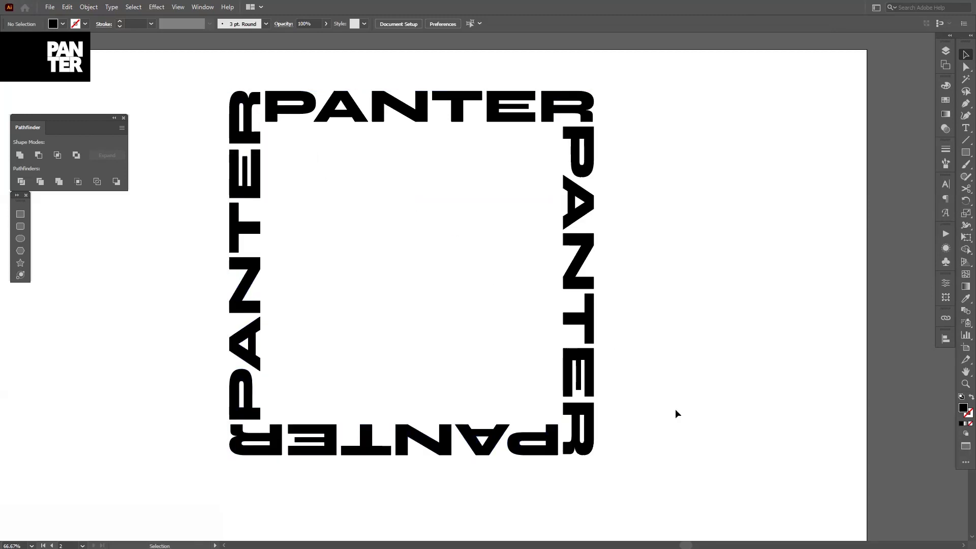
left_click_drag(680, 479, 201, 108)
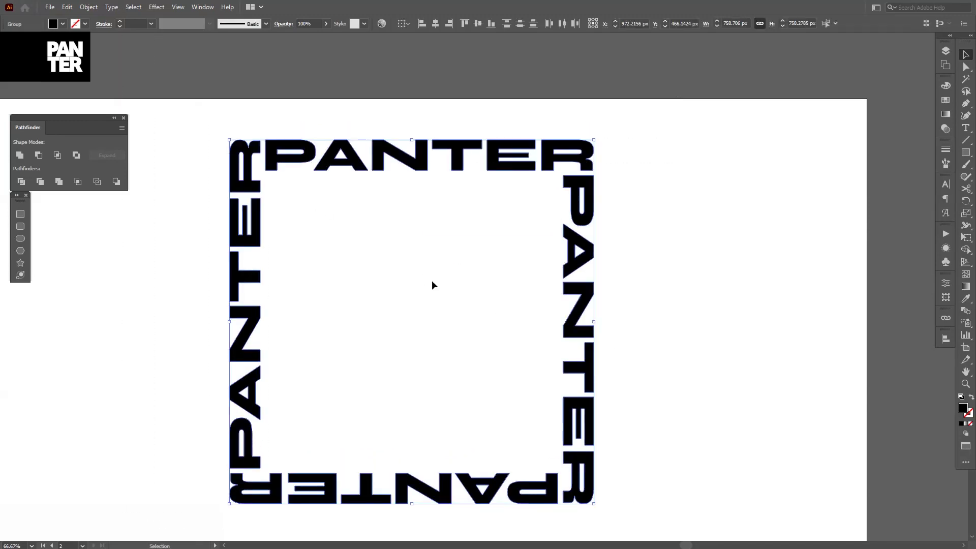
key("space")
left_click_drag(432, 286, 435, 234)
- Group the four PANTER words and centre the frame on the artboard
right_click(440, 263)
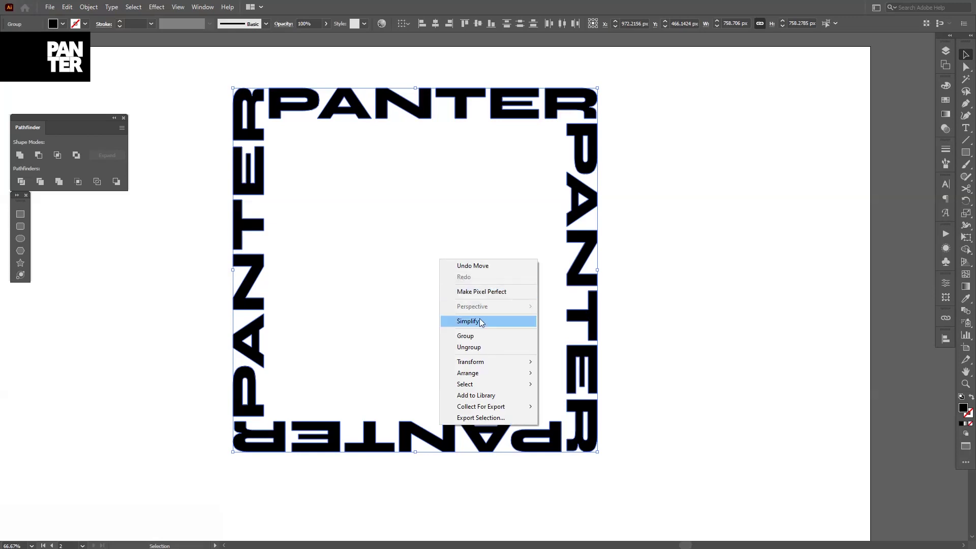
left_click(482, 336)
left_click(439, 26)
left_click(478, 24)
left_click_drag(465, 383, 538, 313)
key("space")
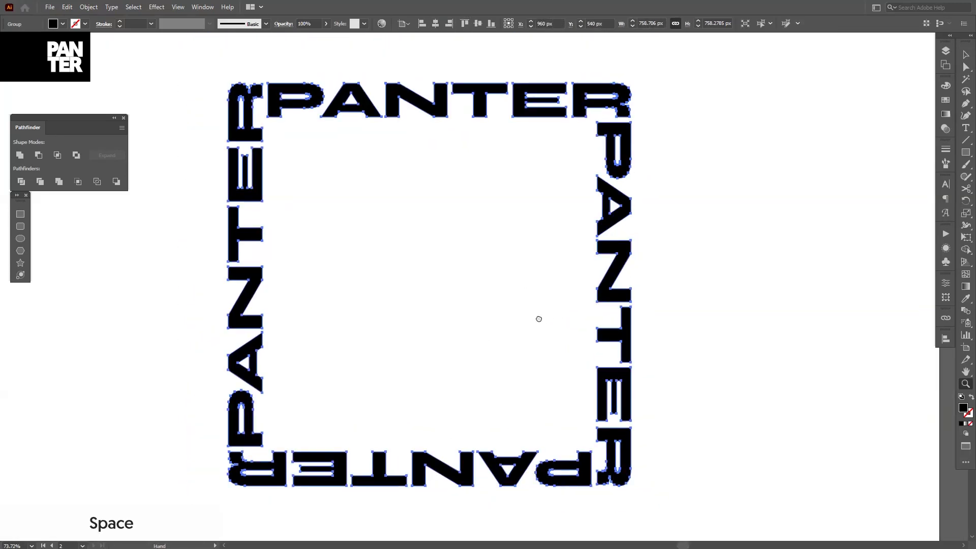
- Apply a Transform effect scaling 72% horizontally and vertically with 5 copies
left_click(157, 7)
mouse_move(210, 97)
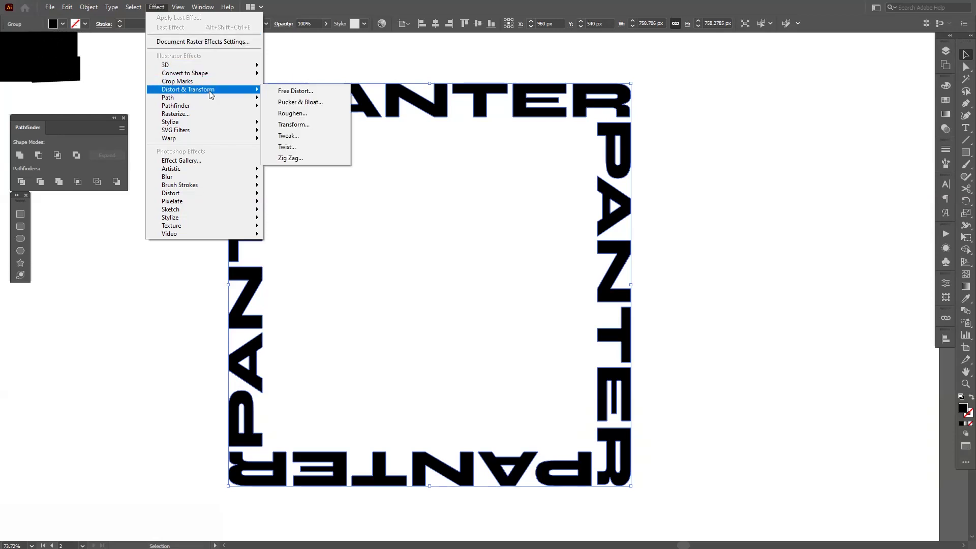
left_click(302, 129)
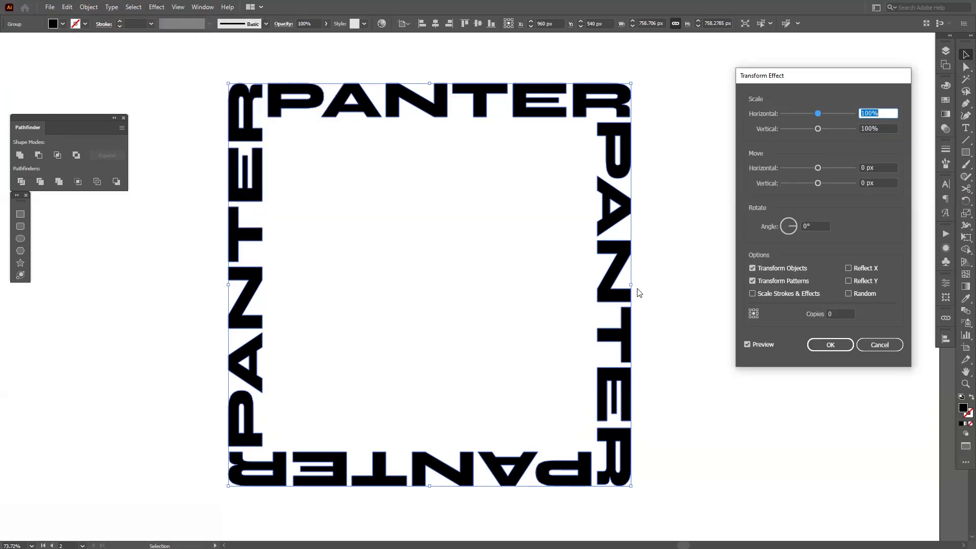
left_click(875, 113)
key("Down")
key("Down")
key("Down")
key("Down")
key("Down")
key("Down")
key("Down")
key("Down")
key("Down")
key("Down")
key("Down")
key("Down")
key("Down")
key("Down")
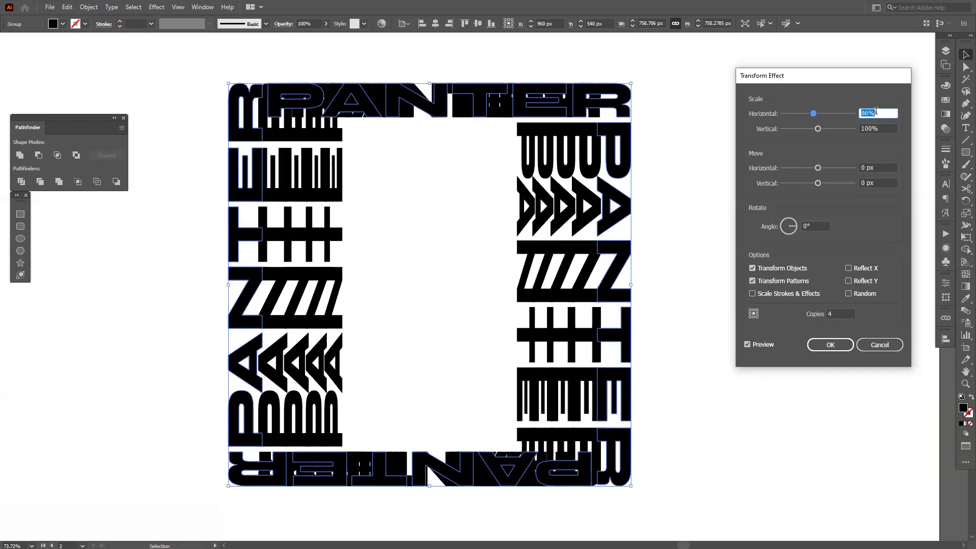
key("Down")
key("Down")
key("Down")
key("Down")
key("Down")
key("Down")
key("Down")
key("Down")
key("Down")
key("Down")
key("Down")
key("Down")
key("Down")
key("Down")
key("Tab")
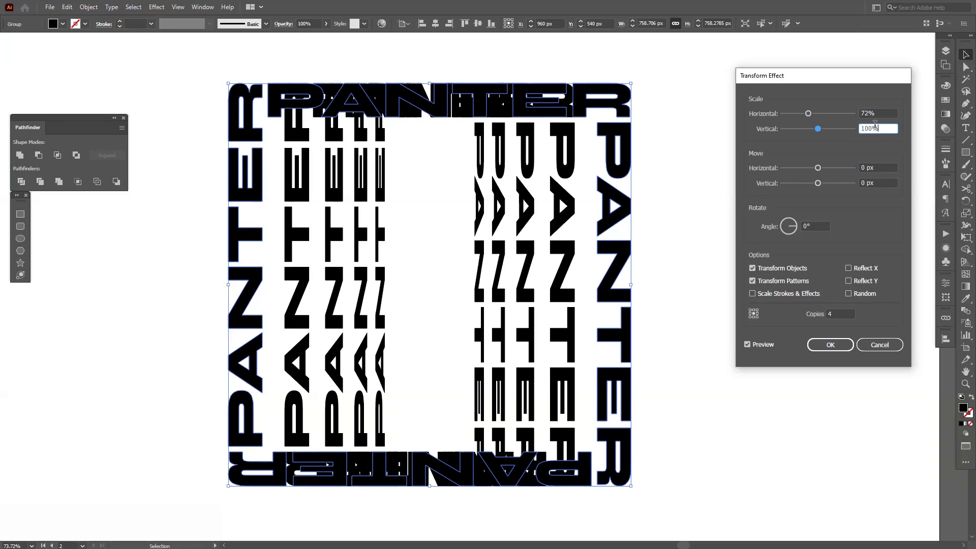
key("Down")
key("Down")
key("Down")
key("Down")
key("Down")
key("Down")
key("Down")
key("Down")
key("Down")
key("Down")
key("Down")
key("Down")
key("Down")
key("Down")
key("Down")
key("Down")
key("Down")
key("Down")
key("Down")
key("Down")
key("Down")
key("Down")
key("Down")
key("Down")
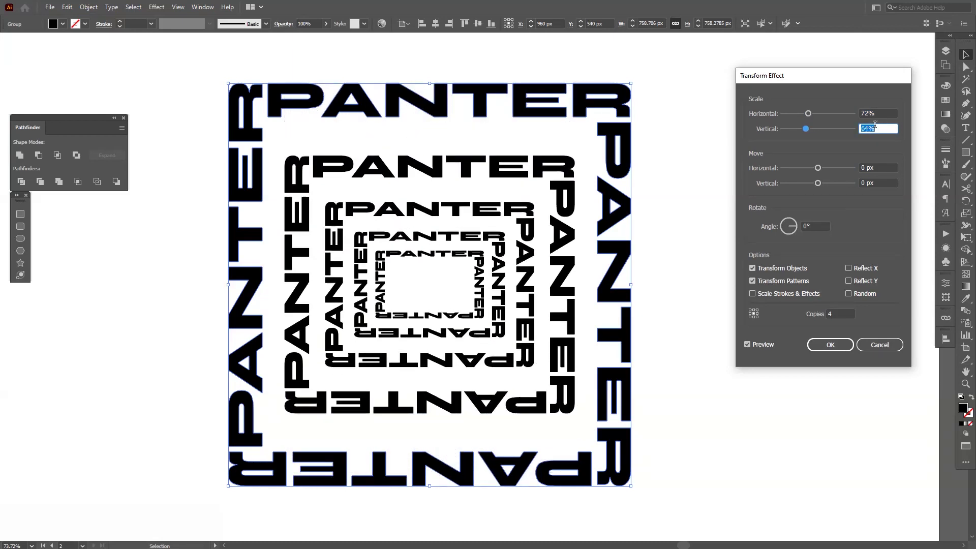
key("Up")
key("Up")
key("Up")
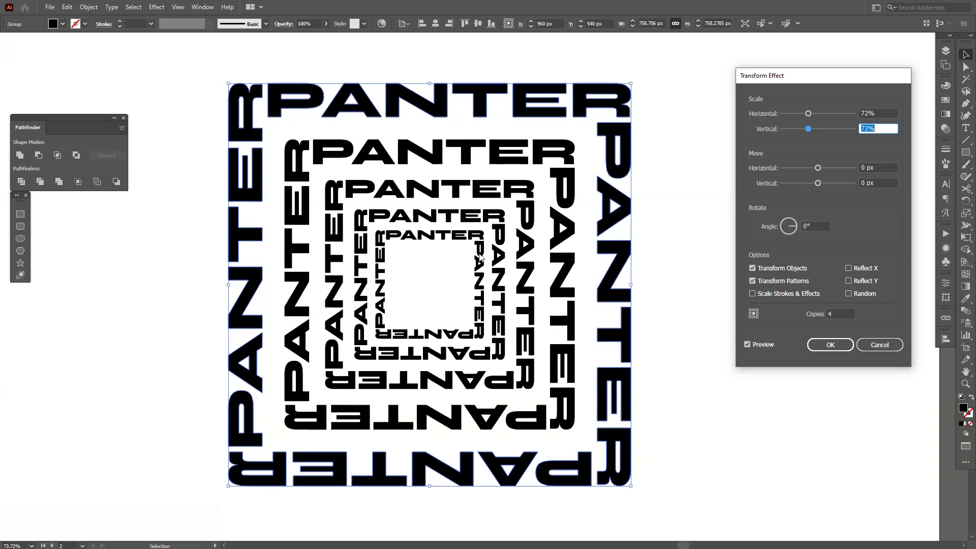
left_click(844, 315)
key("Up")
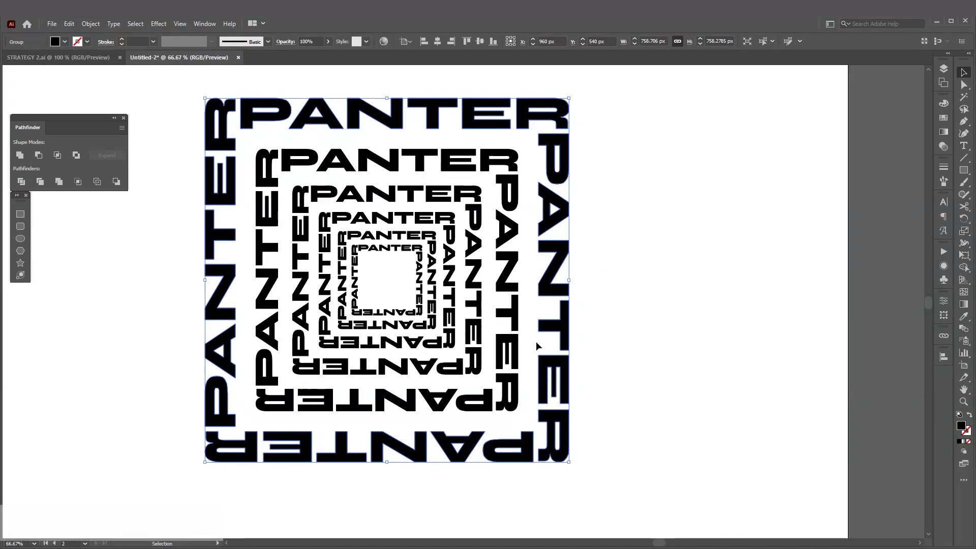
- Expand the frame's appearance and ungroup it into separate PANTER rings
left_click_drag(546, 346, 616, 353)
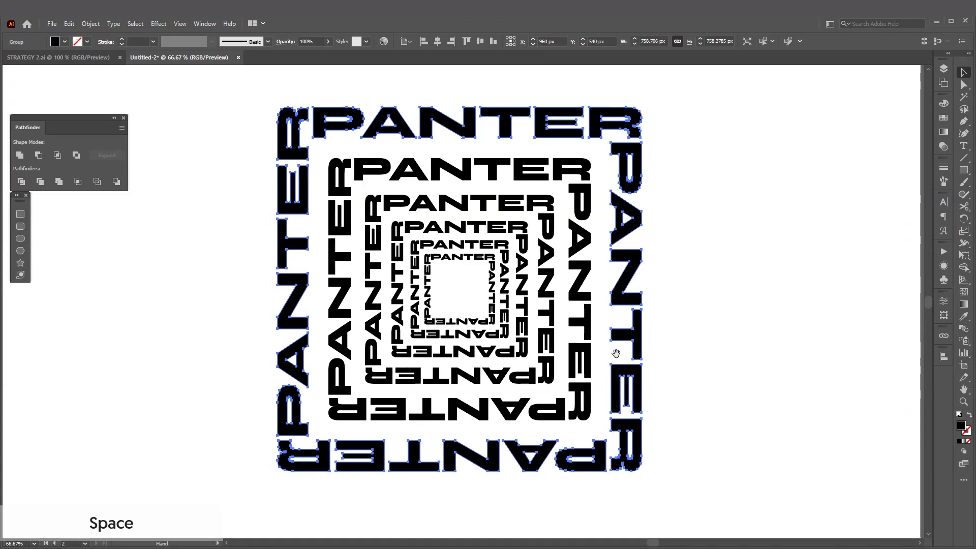
left_click(91, 23)
left_click(124, 157)
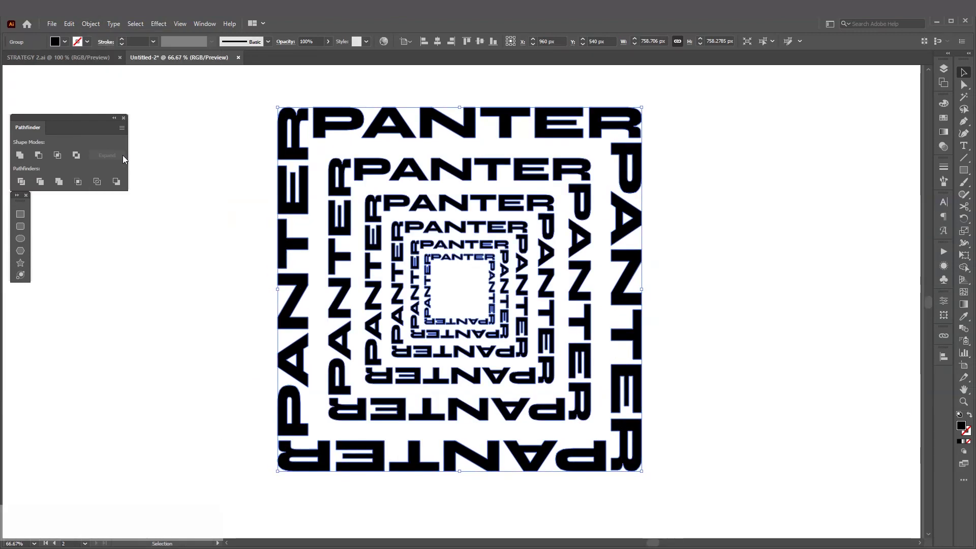
right_click(494, 238)
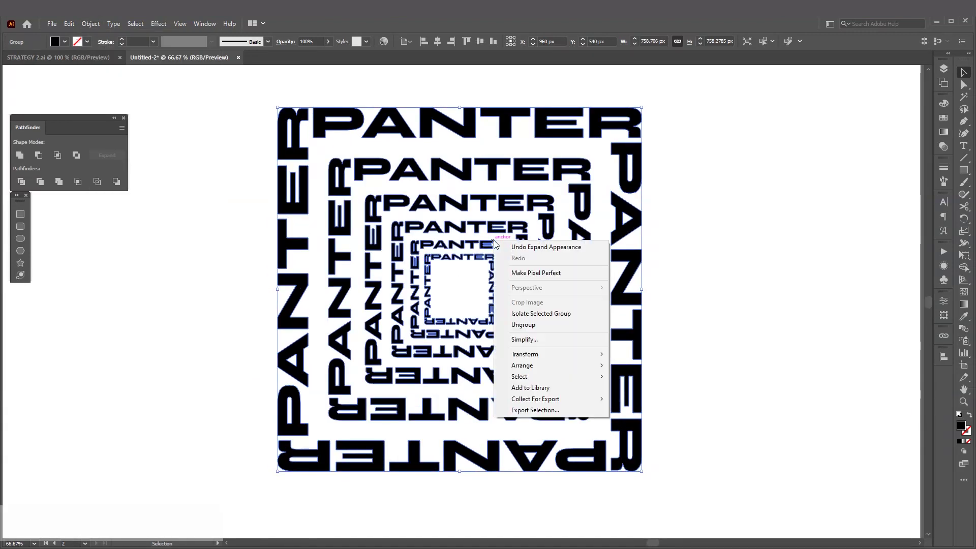
left_click(535, 327)
left_click(821, 291)
left_click_drag(584, 282, 590, 304)
key("ctrl+z")
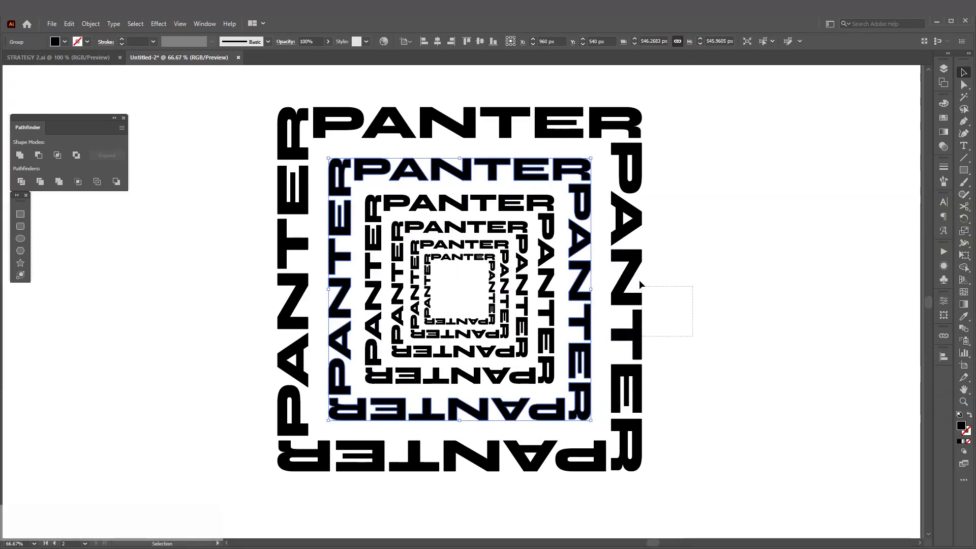
- Colour the outer ring pink and the second ring purple
left_click(638, 280)
left_click(944, 118)
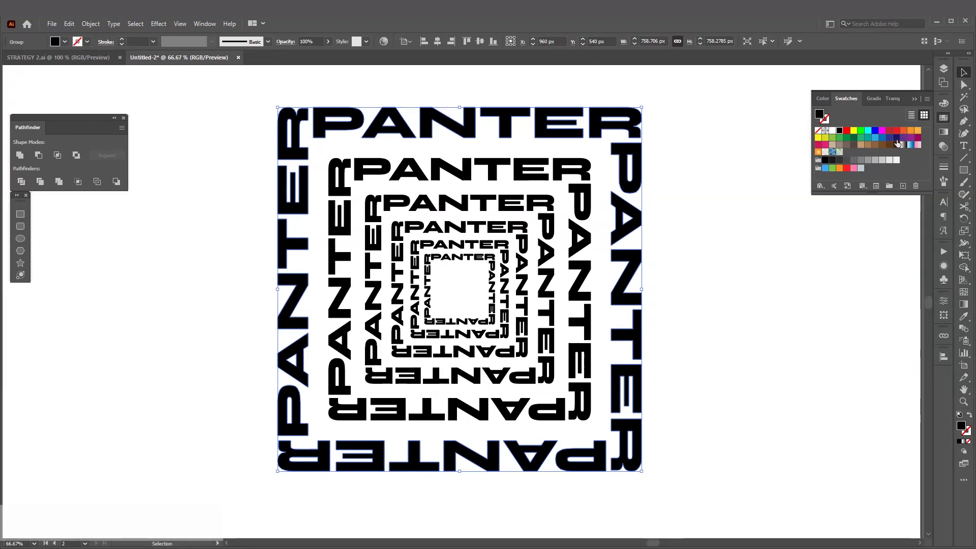
left_click(825, 144)
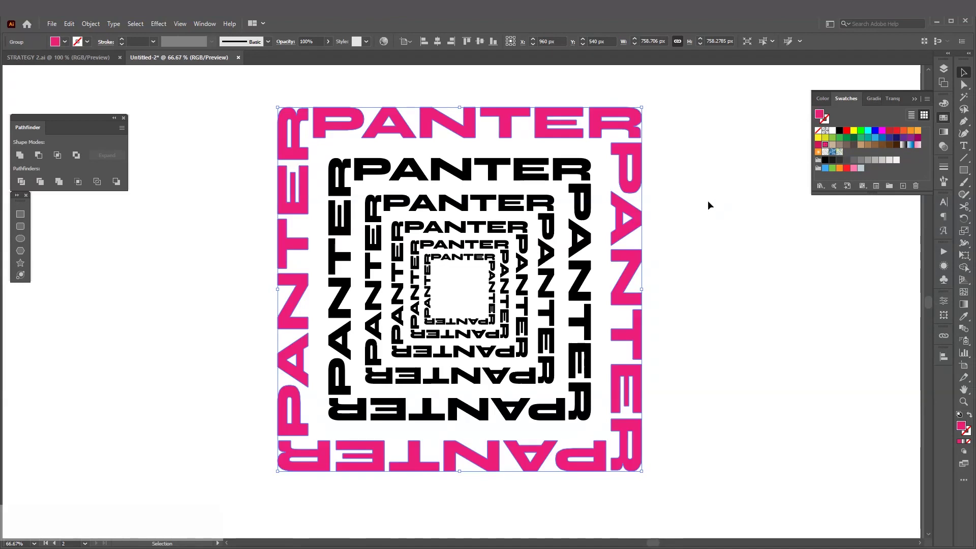
left_click(607, 171)
left_click_drag(586, 179, 584, 182)
left_click(910, 138)
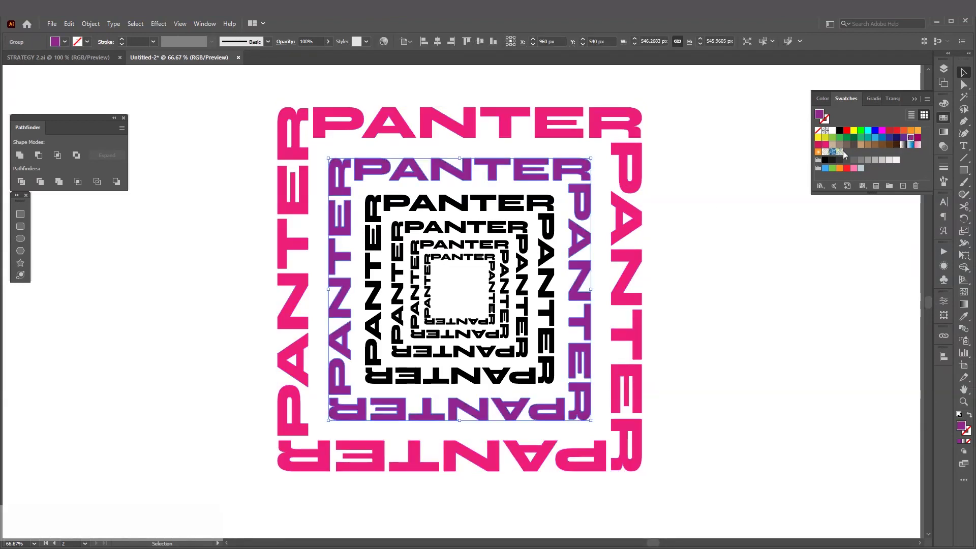
- Colour the remaining rings blue, sky blue, green and yellow towards the centre
left_click(550, 206)
left_click(882, 138)
left_click(524, 230)
left_click(874, 138)
key("ctrl+alt+bracketleft")
left_click(833, 138)
key("ctrl+alt+bracketleft")
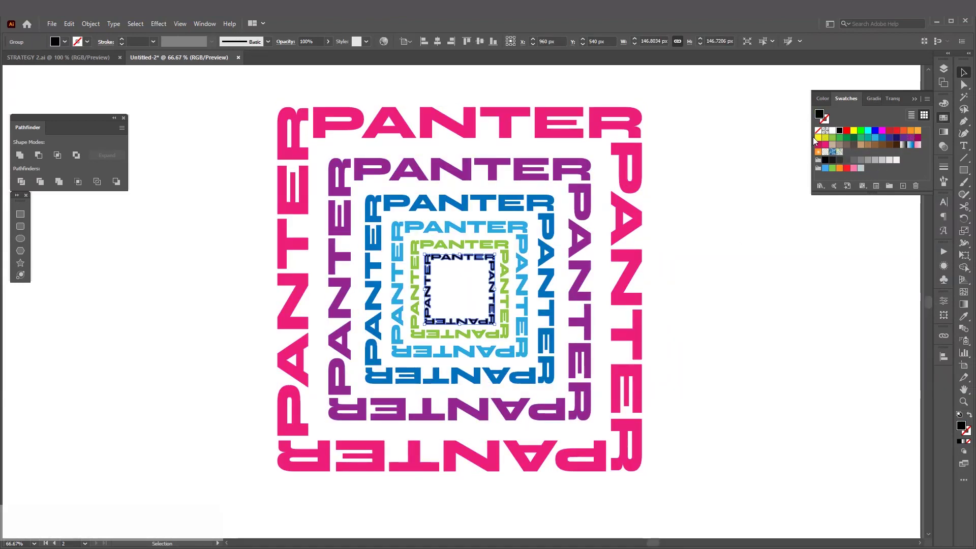
left_click(818, 138)
left_click(714, 333)
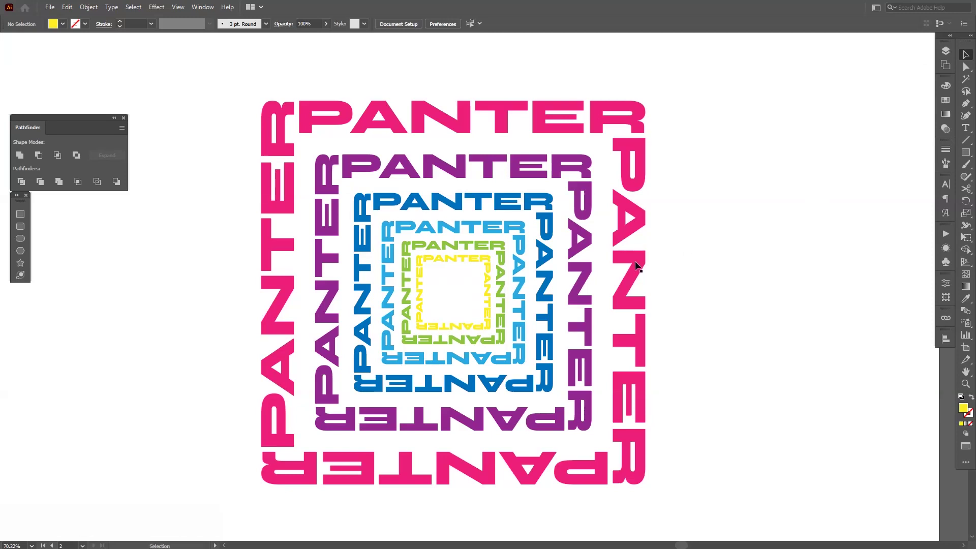
- Duplicate the coloured ring artwork to the left
left_click(631, 269)
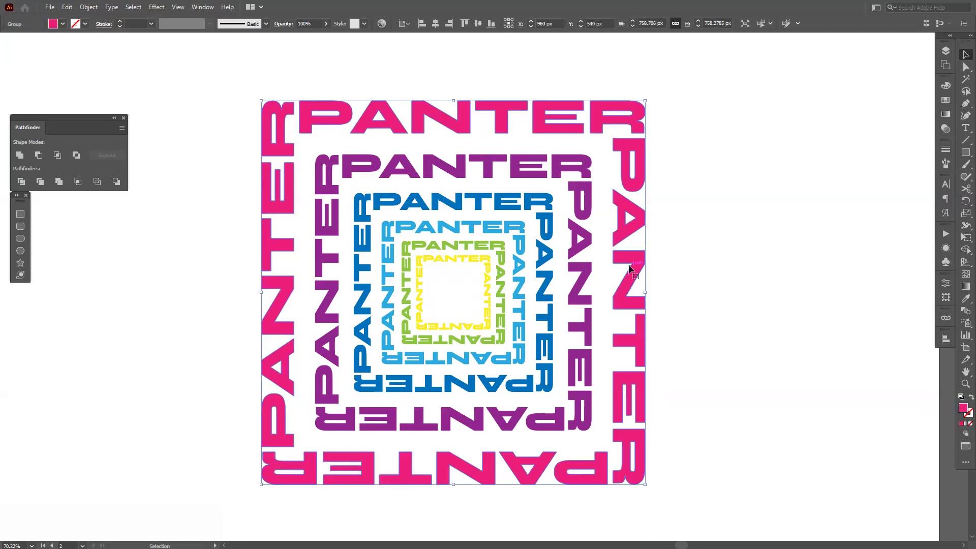
left_click_drag(629, 265, 827, 269)
key("ctrl+z")
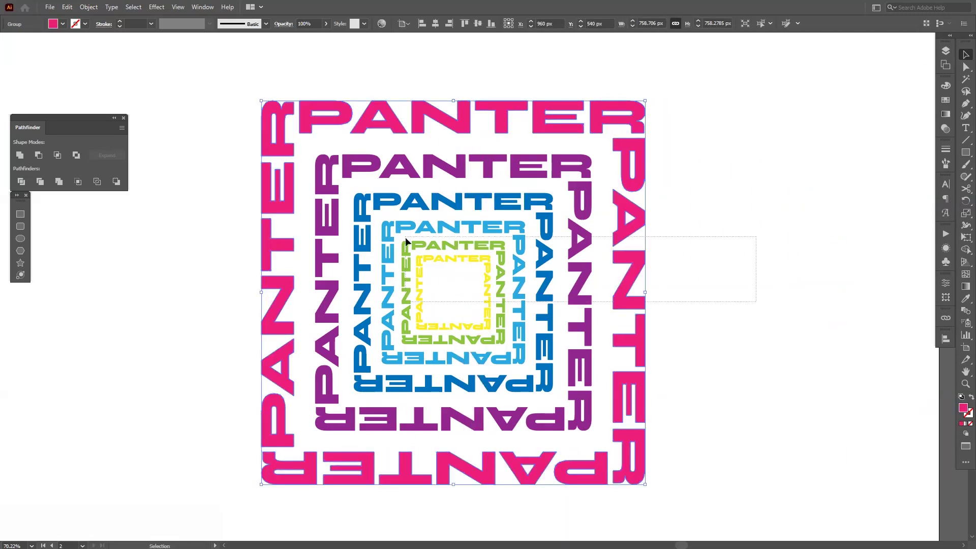
left_click_drag(625, 271, 342, 270)
- Make a blend of the original coloured rings on the right
left_click(854, 340)
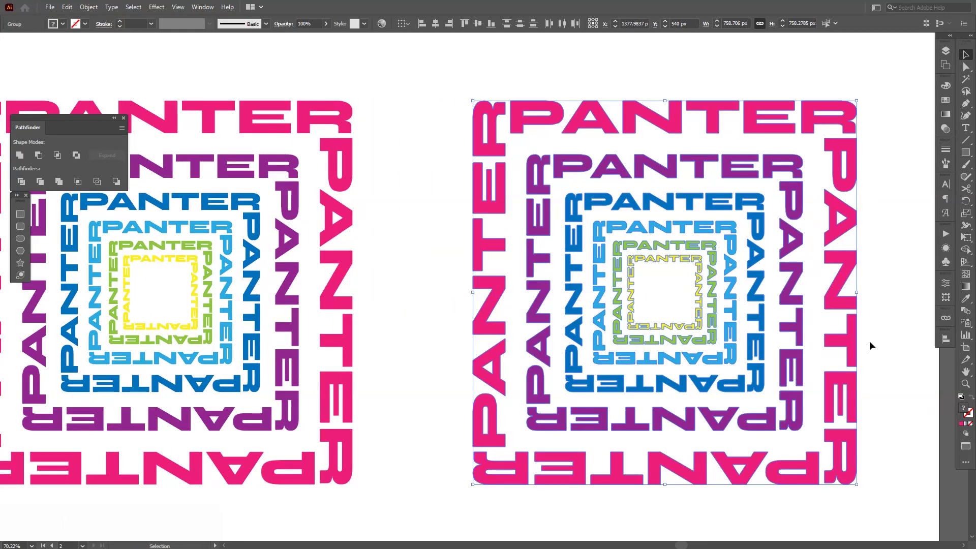
left_click(90, 7)
mouse_move(144, 295)
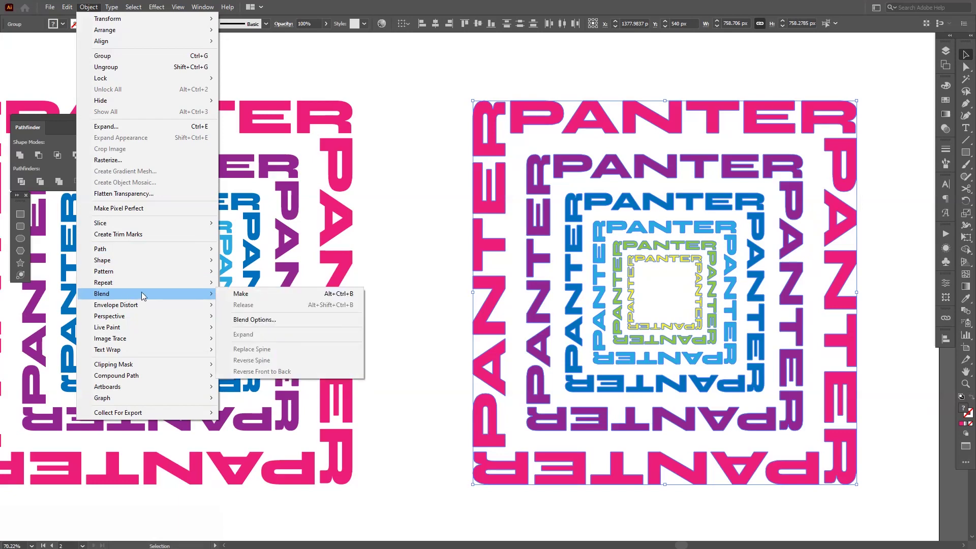
left_click(241, 294)
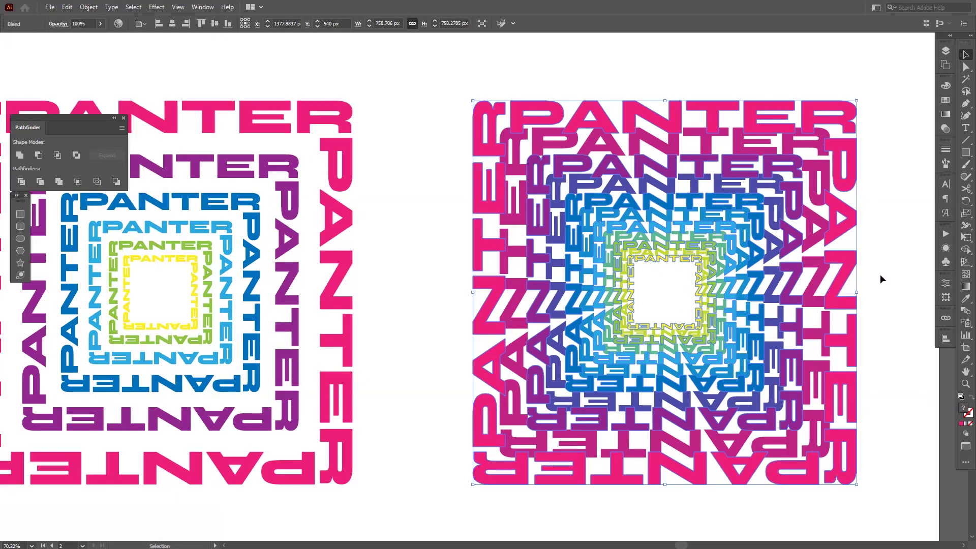
- Set the blend spacing to 200 Specified Steps
left_click(966, 314)
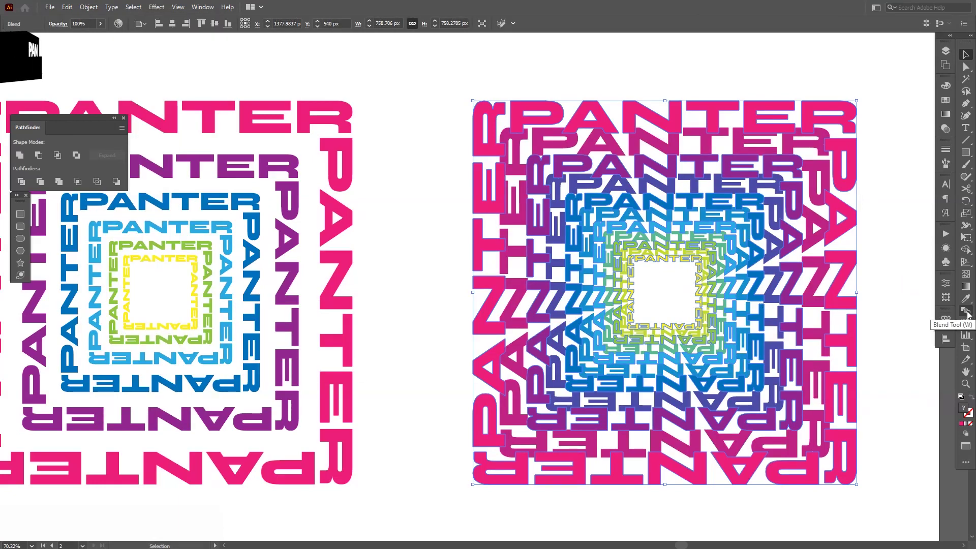
double_click(966, 313)
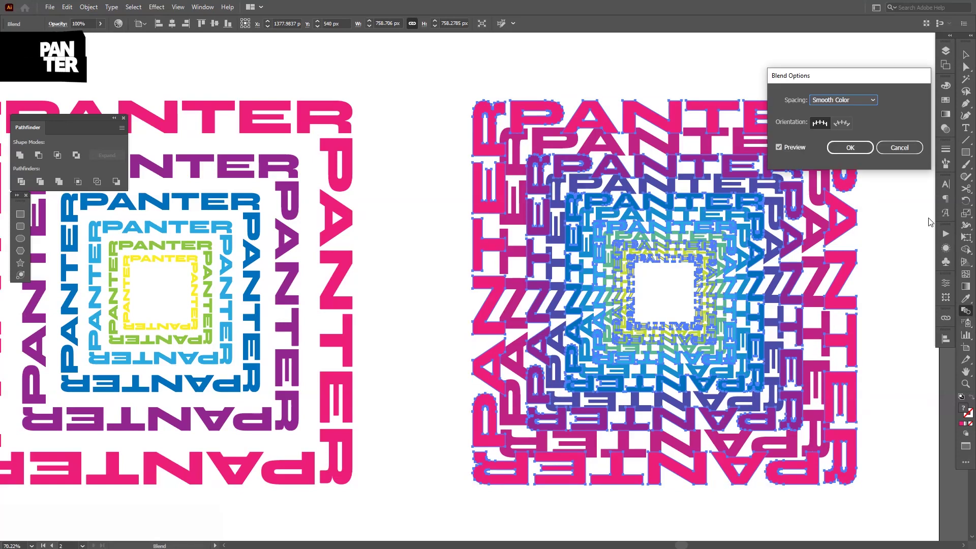
left_click(843, 99)
left_click(847, 124)
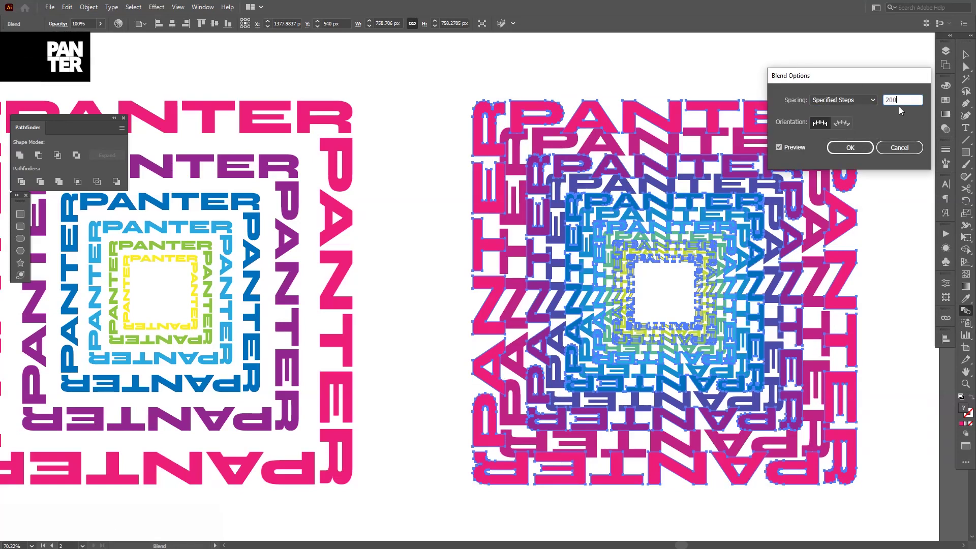
left_click(869, 148)
left_click(869, 148)
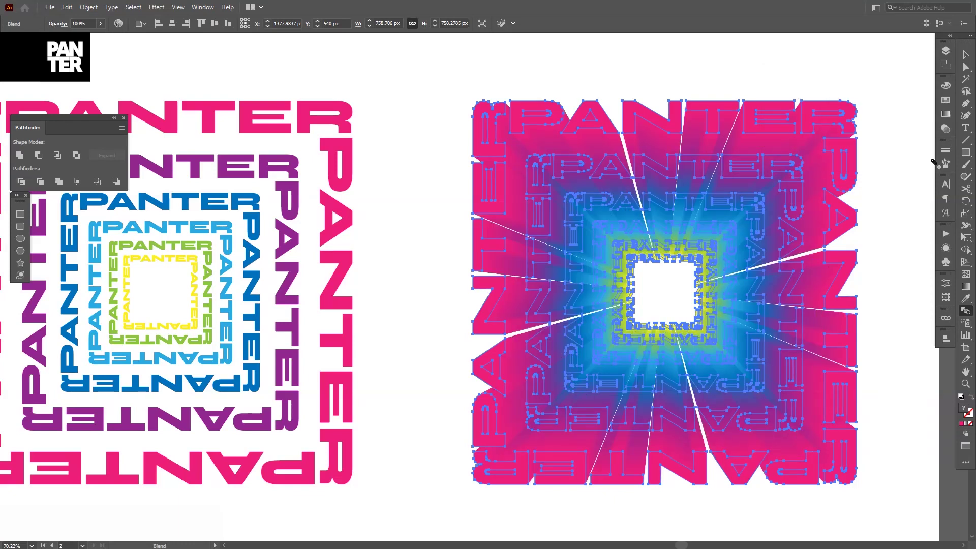
left_click(966, 56)
- Delete the outer pink ring's anchor points along the top of the blend
left_click(920, 65)
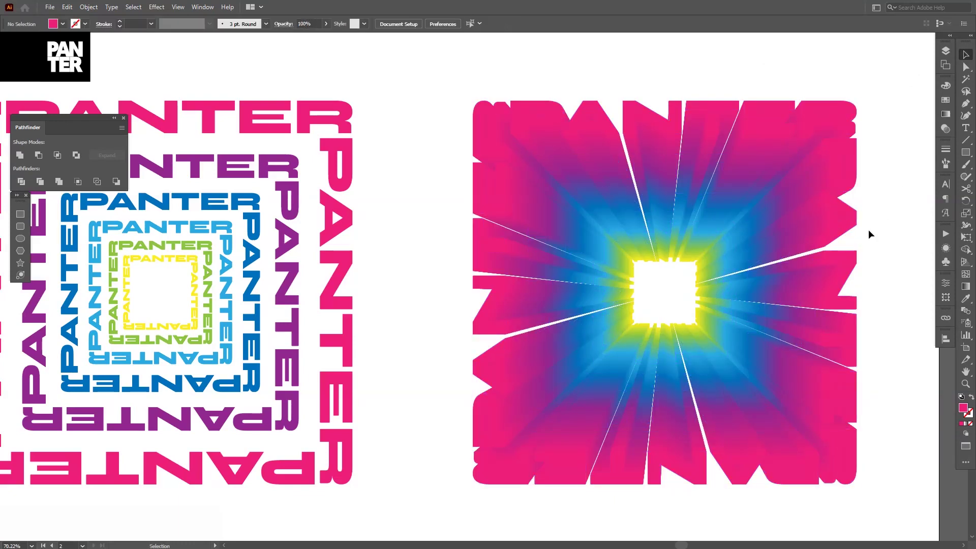
scroll(882, 291, "up", 3, "alt")
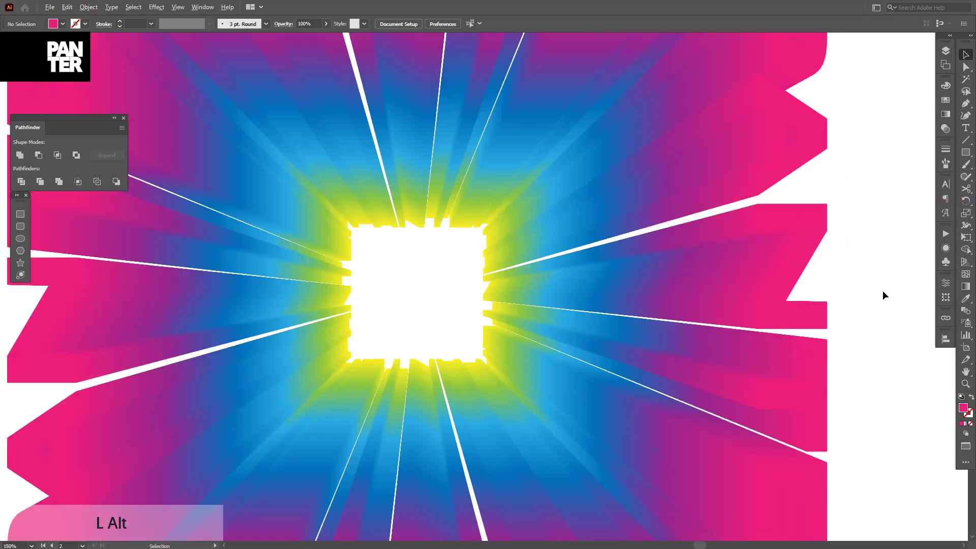
scroll(794, 331, "down", 5, "alt")
left_click_drag(756, 349, 742, 244)
scroll(736, 276, "up", 1, "alt")
left_click_drag(965, 66, 894, 67)
left_click_drag(508, 179, 506, 163)
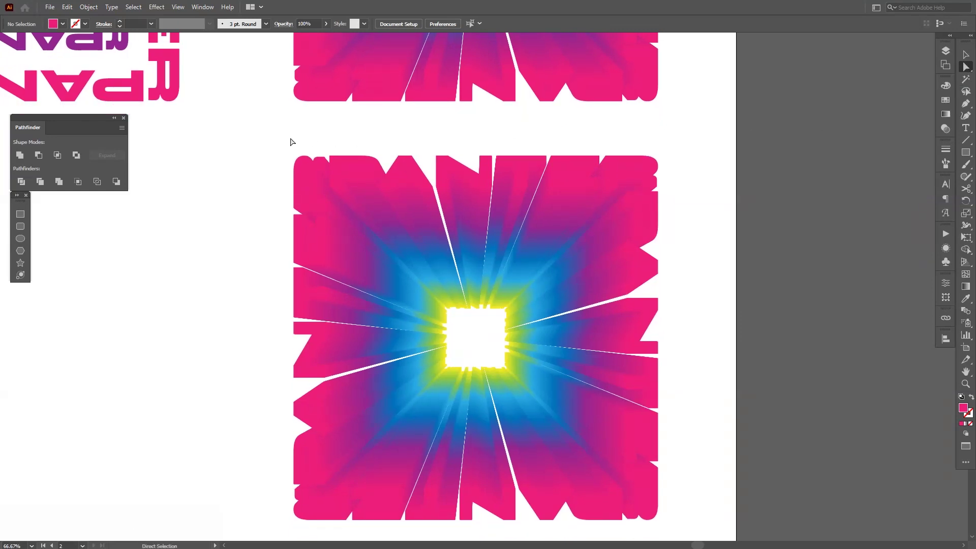
left_click_drag(684, 207, 683, 208)
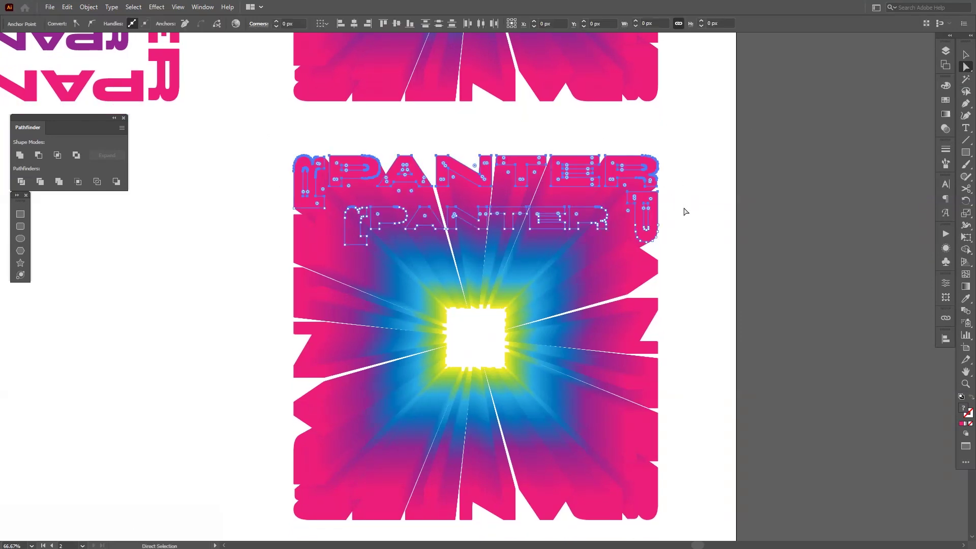
left_click_drag(702, 134, 282, 204)
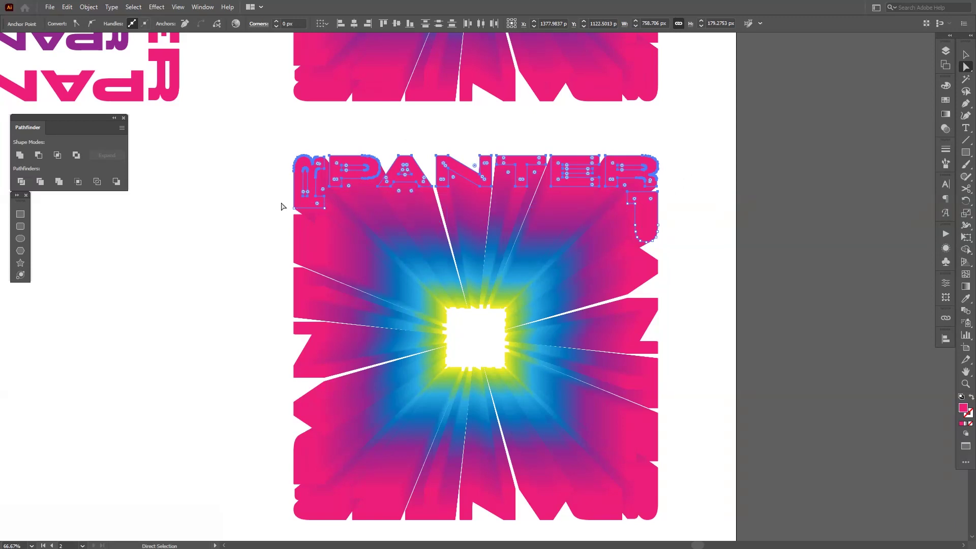
key("Delete")
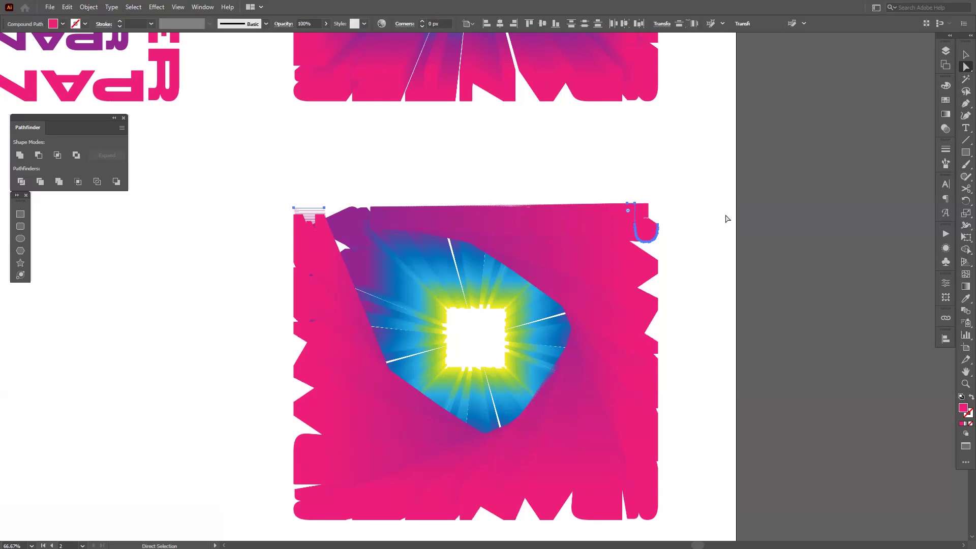
- Delete the outer ring's right, bottom and left points, then move the blend up about 126 px
left_click_drag(725, 216, 293, 444)
key("Delete")
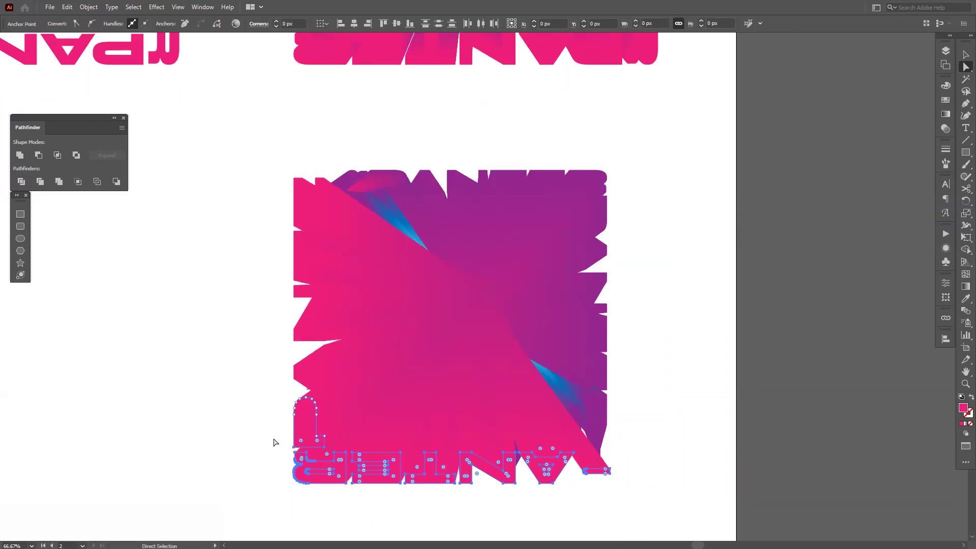
key("Delete")
left_click_drag(246, 144, 332, 514)
key("Delete")
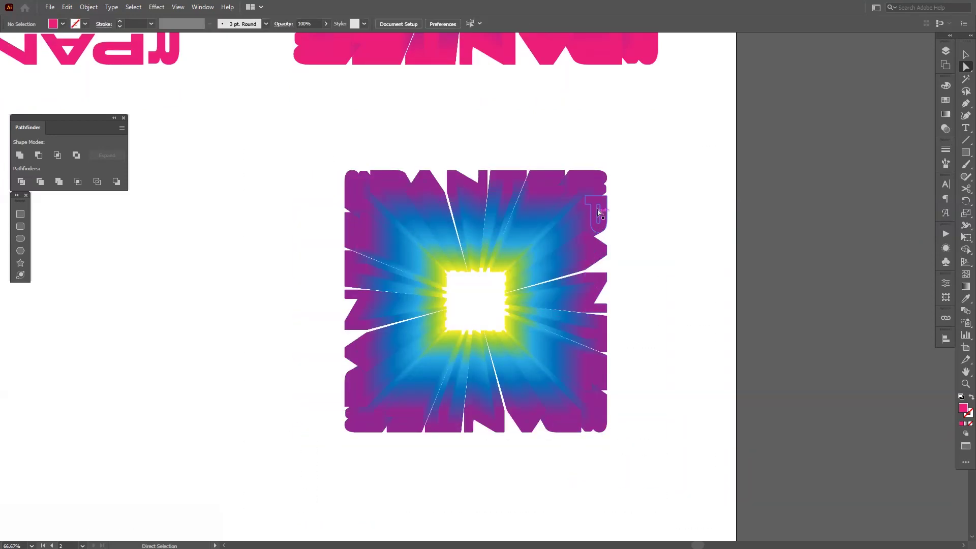
key("v")
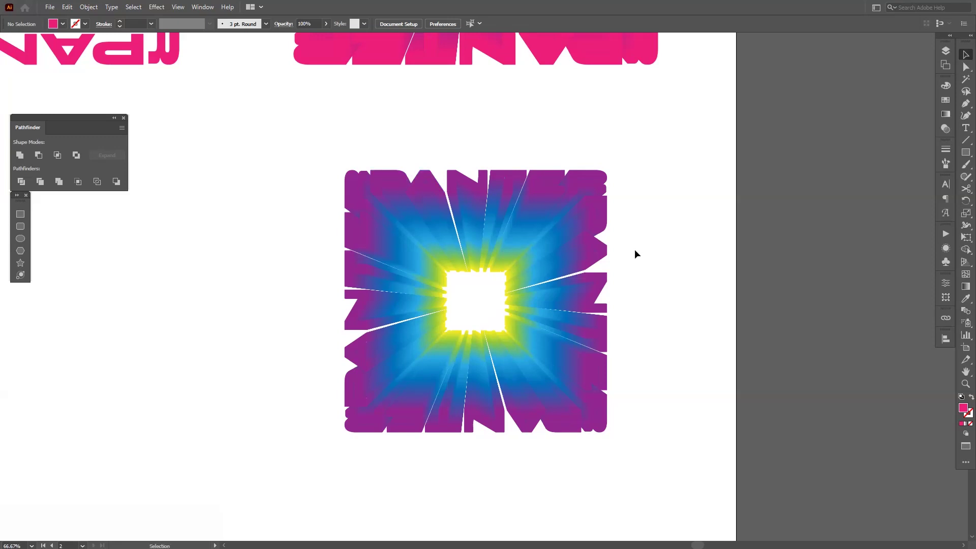
left_click_drag(605, 248, 597, 182)
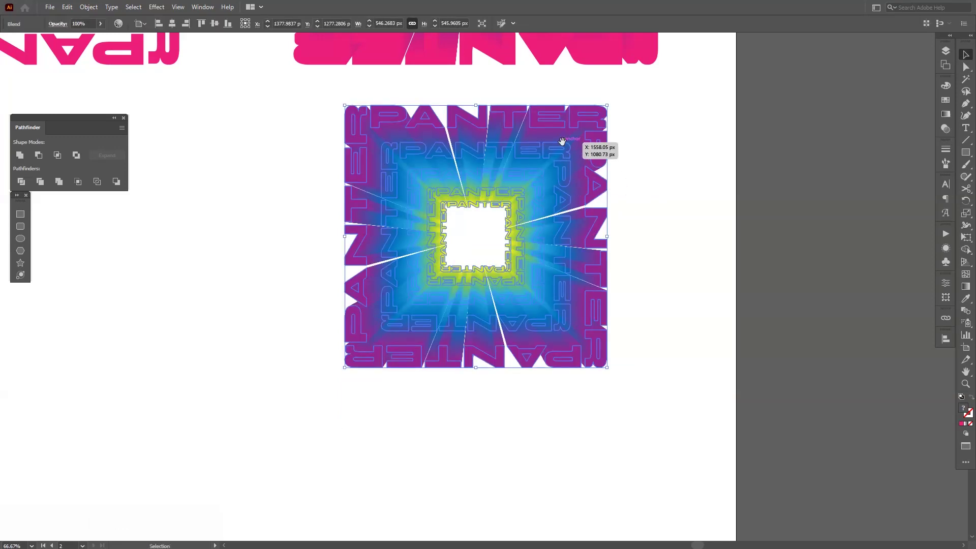
- Extend the artboard further down to fit the duplicate tunnels
left_click_drag(562, 141, 511, 254)
scroll(512, 257, "down", 2)
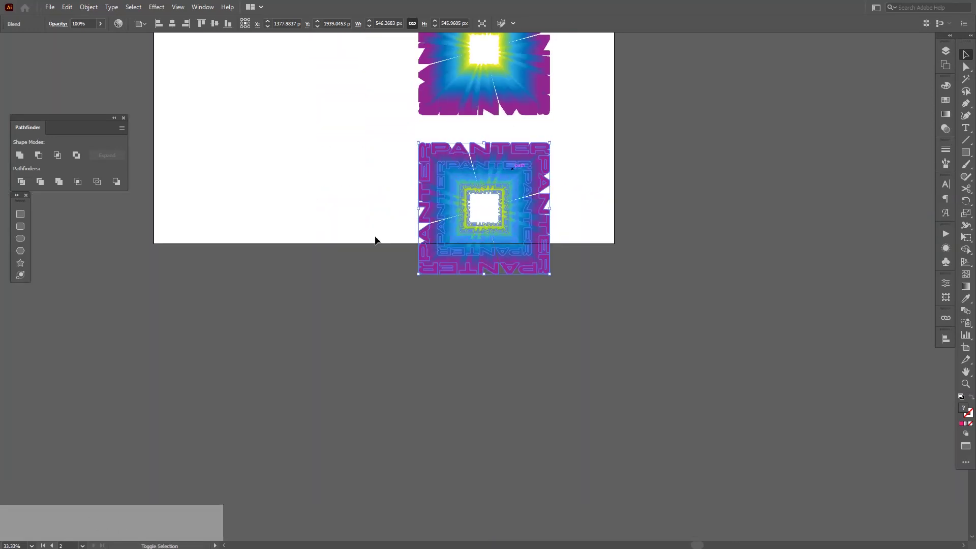
key("shift+o")
left_click_drag(384, 242, 386, 529)
key("v")
- Marquee-select and delete the outer ring letters on each side of a duplicate tunnel
left_click_drag(527, 199, 532, 153)
scroll(532, 153, "up", 2)
key("a")
left_click_drag(321, 173, 577, 498)
key("Delete")
key("Delete")
left_click_drag(643, 503, 290, 416)
key("Delete")
left_click_drag(297, 212, 369, 432)
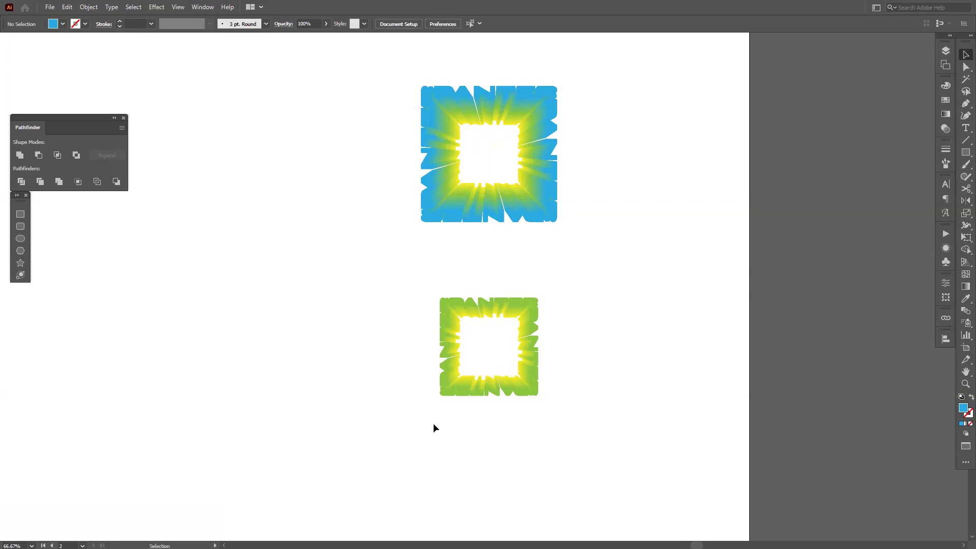
- Zoom and pan to check the column of shrinking tunnels up to the pink one
scroll(538, 360, "up", 4)
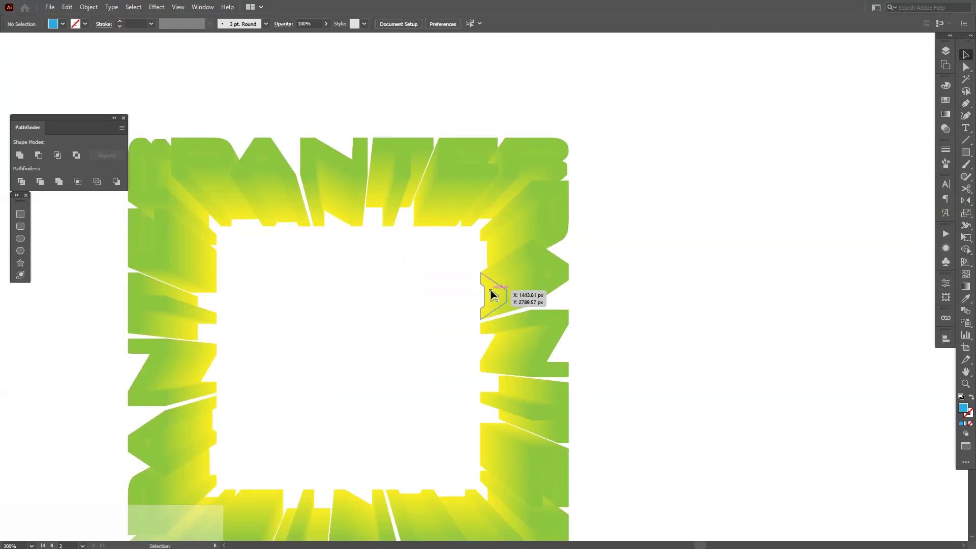
scroll(493, 277, "up", 1)
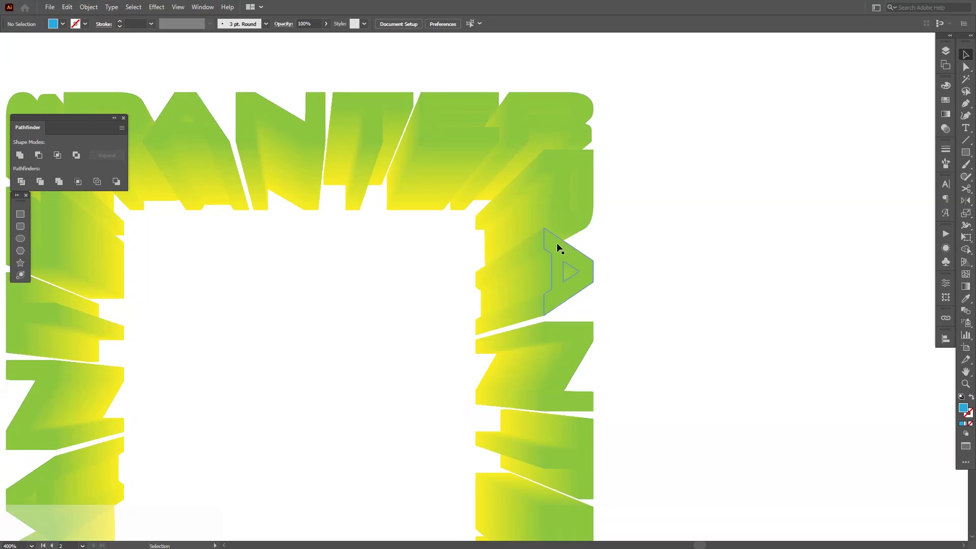
scroll(563, 250, "up", 2)
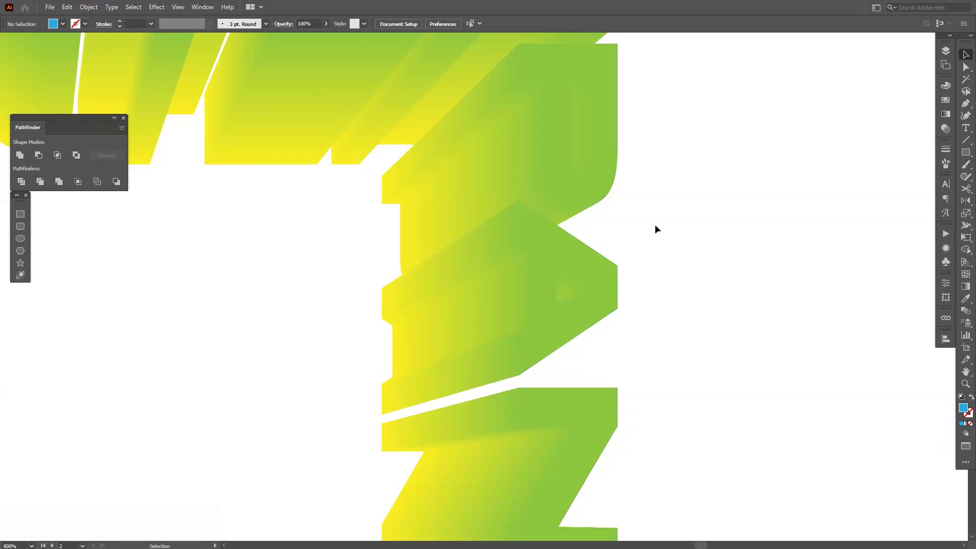
scroll(646, 215, "down", 9)
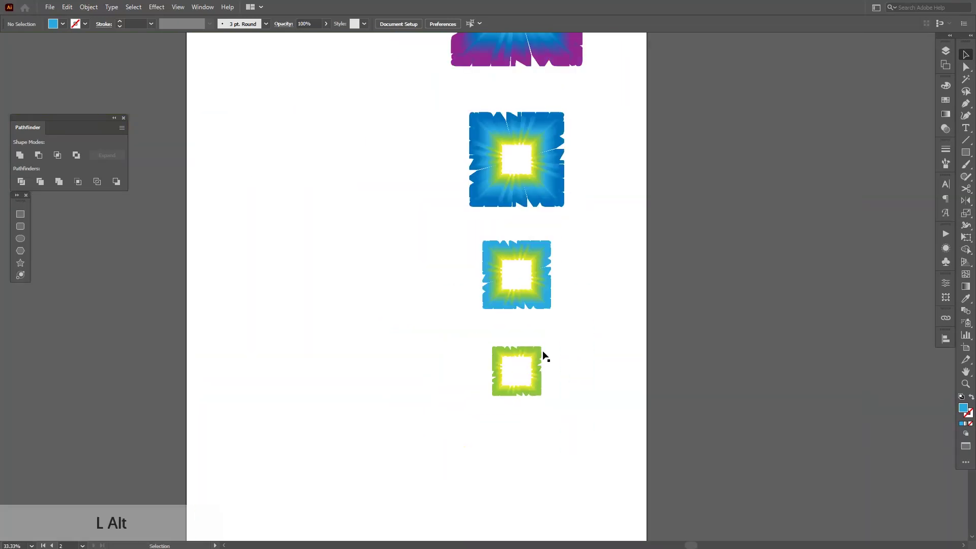
left_click_drag(544, 355, 497, 467)
left_click_drag(512, 201, 498, 280)
- Select every tunnel blend and align their vertical centres so they stack into one tunnel
scroll(494, 259, "down", 1)
mouse_move(495, 327)
left_mouse_down()
mouse_move(493, 244)
mouse_move(485, 314)
left_mouse_up()
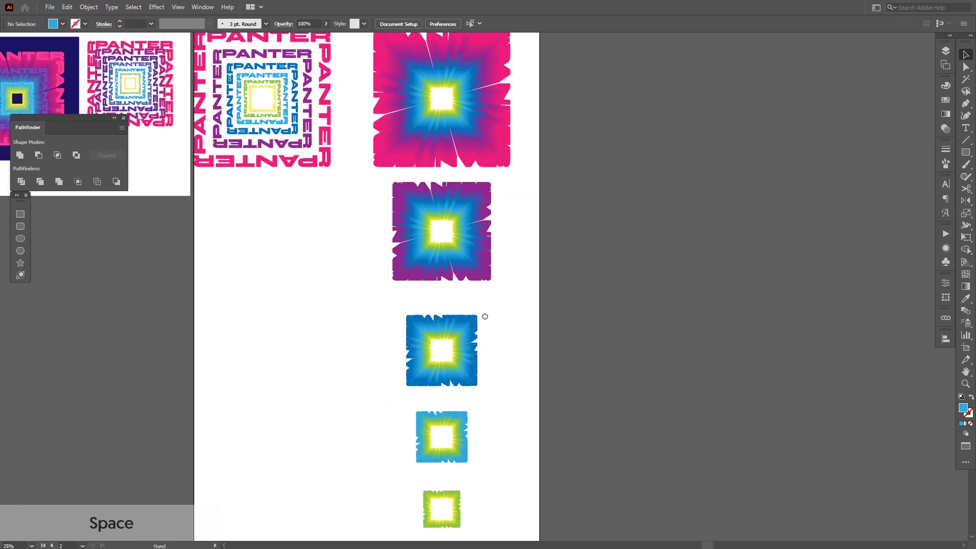
left_click(440, 127)
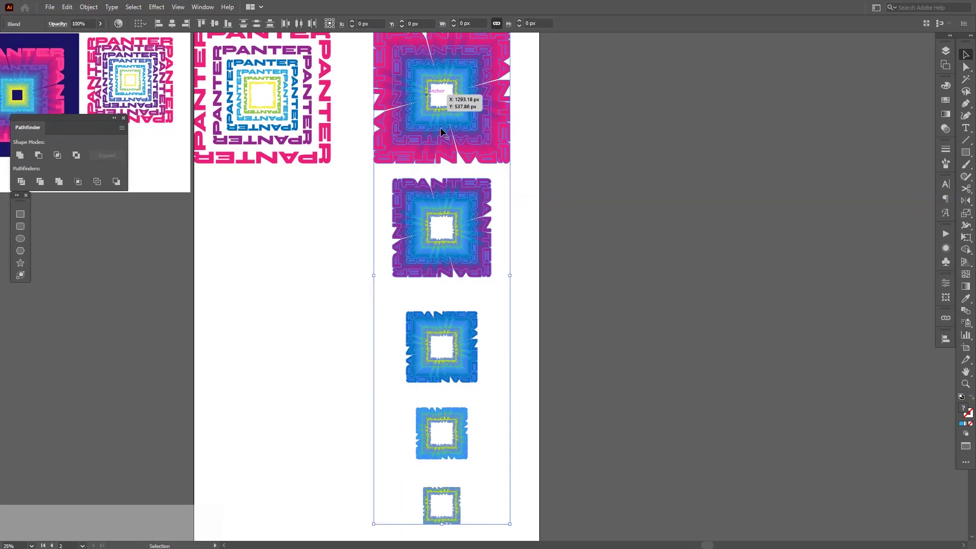
scroll(442, 127, "up", 1)
left_click_drag(447, 157, 450, 93)
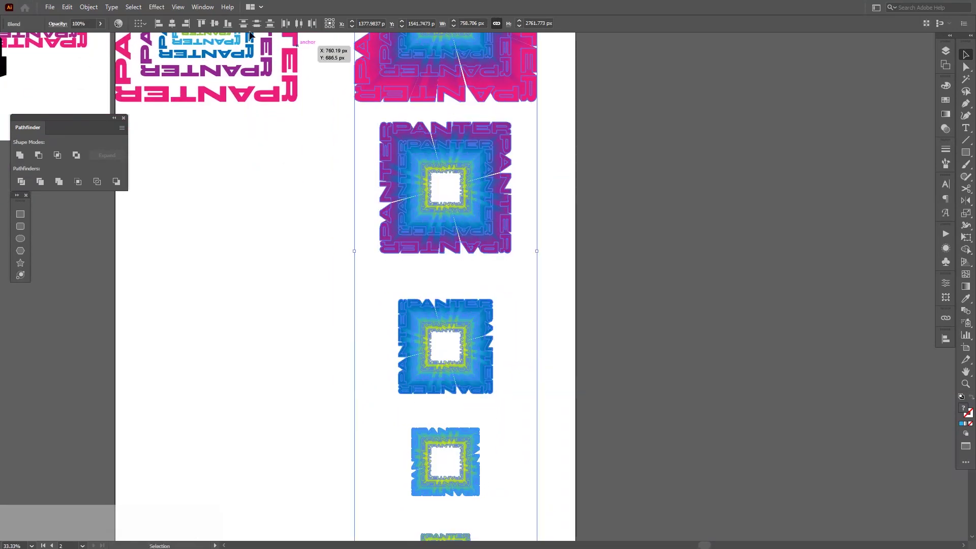
left_click(215, 24)
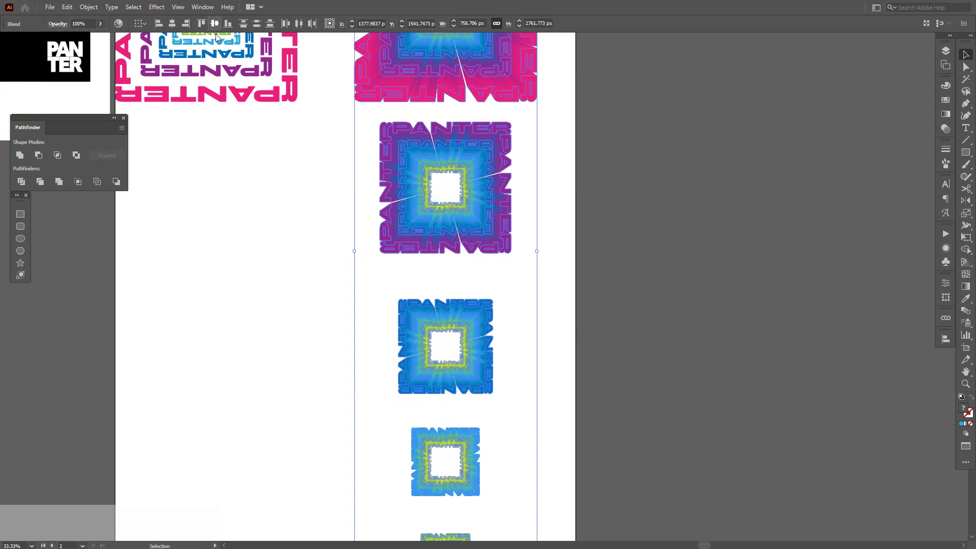
left_click(585, 338)
scroll(498, 338, "up", 2)
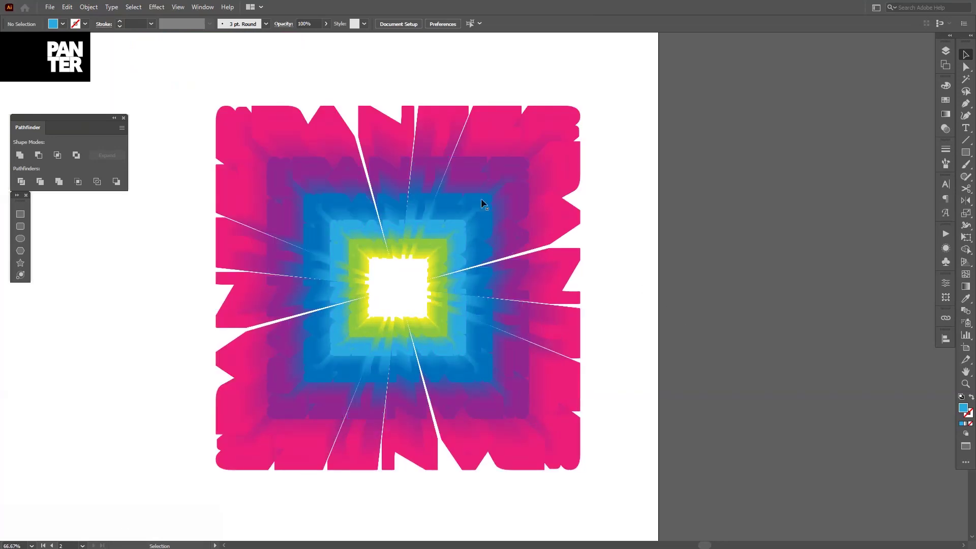
- Send the central tunnel blend to the back with Shift+Ctrl+[, undoing a trial move first
scroll(477, 199, "up", 1)
key("space")
left_click_drag(743, 277, 761, 242)
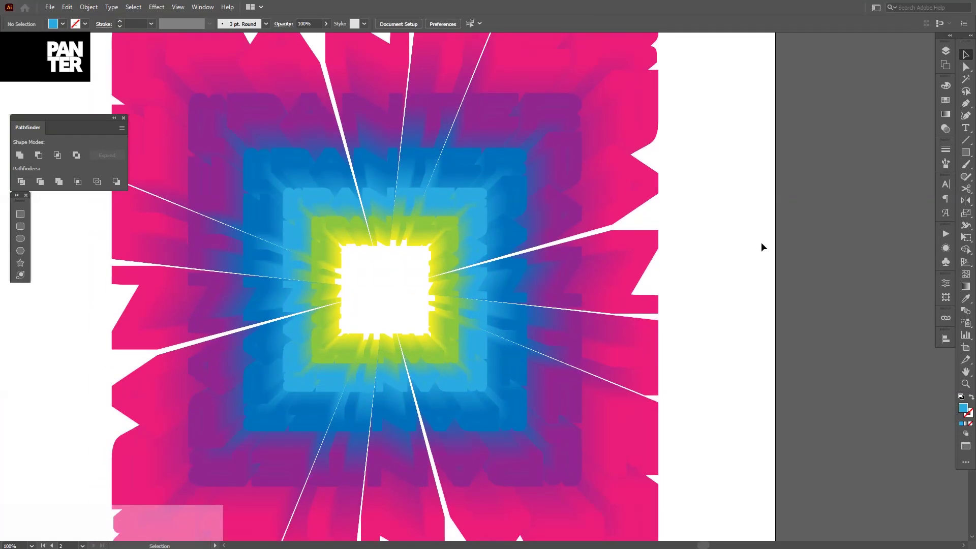
left_click(514, 240)
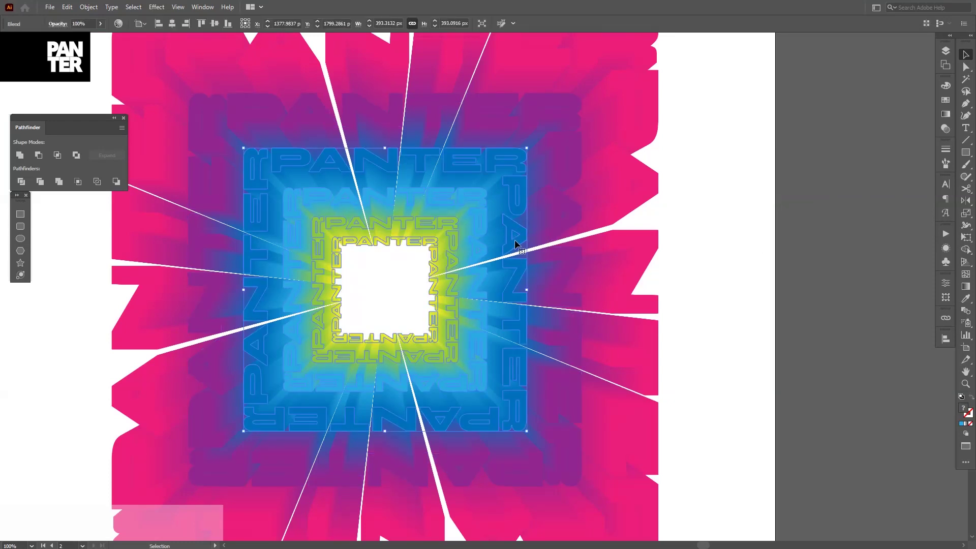
left_click_drag(514, 240, 582, 187)
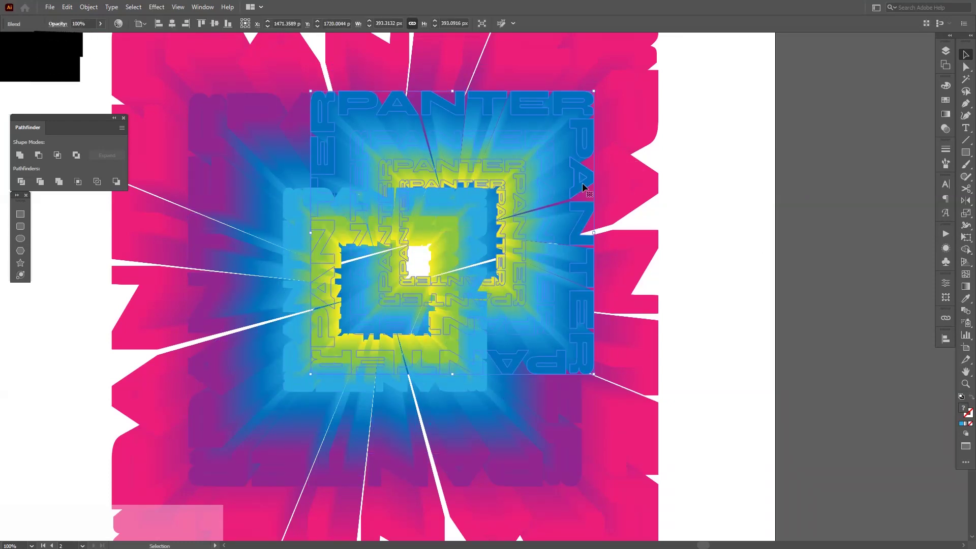
key("ctrl+z")
key("ctrl+shift+bracketleft")
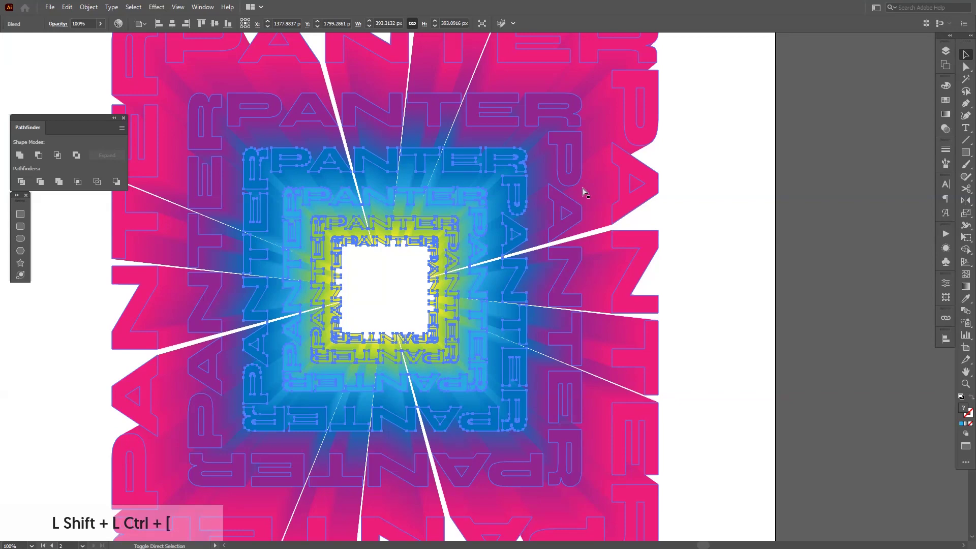
left_click(674, 220)
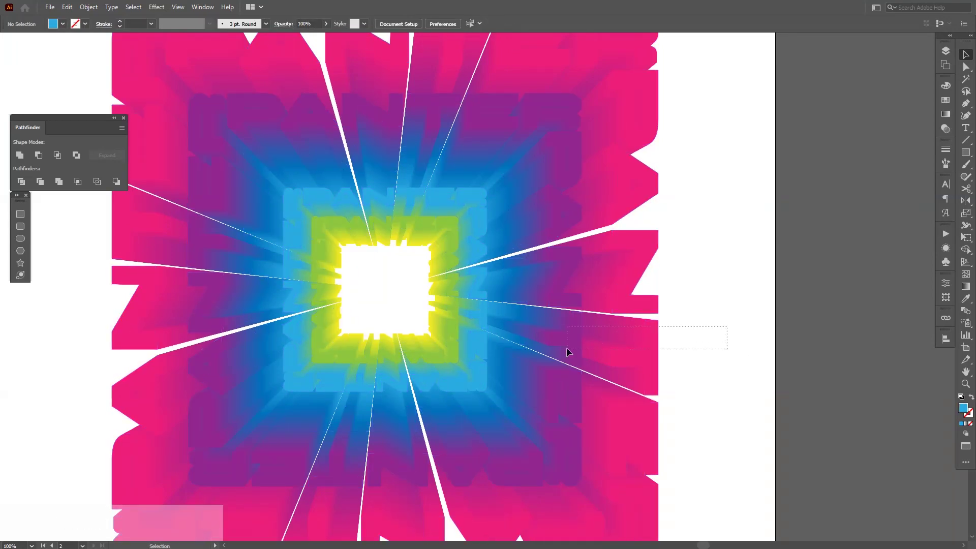
- Change the stacking order of the selected stacked blends through the Arrange menu
left_click_drag(574, 351, 575, 352)
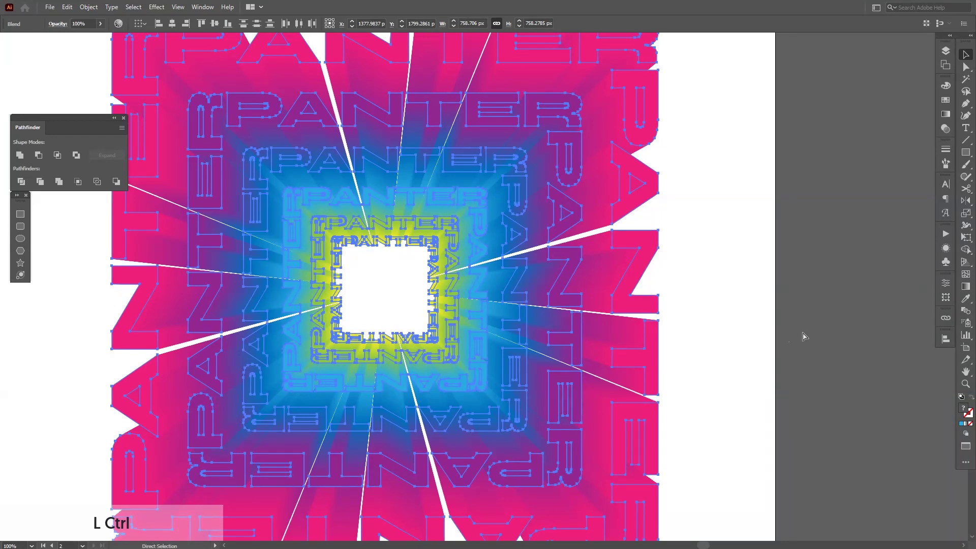
right_click(642, 254)
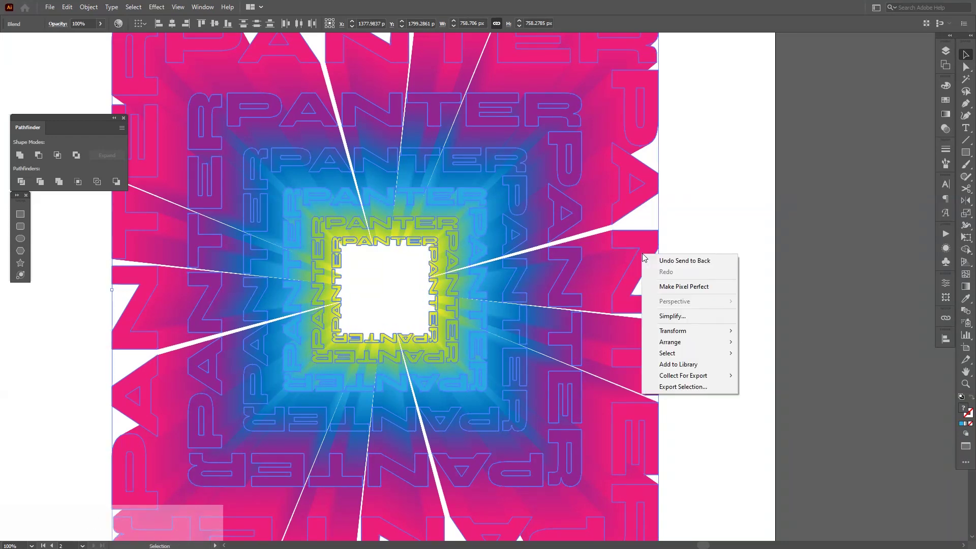
mouse_move(682, 342)
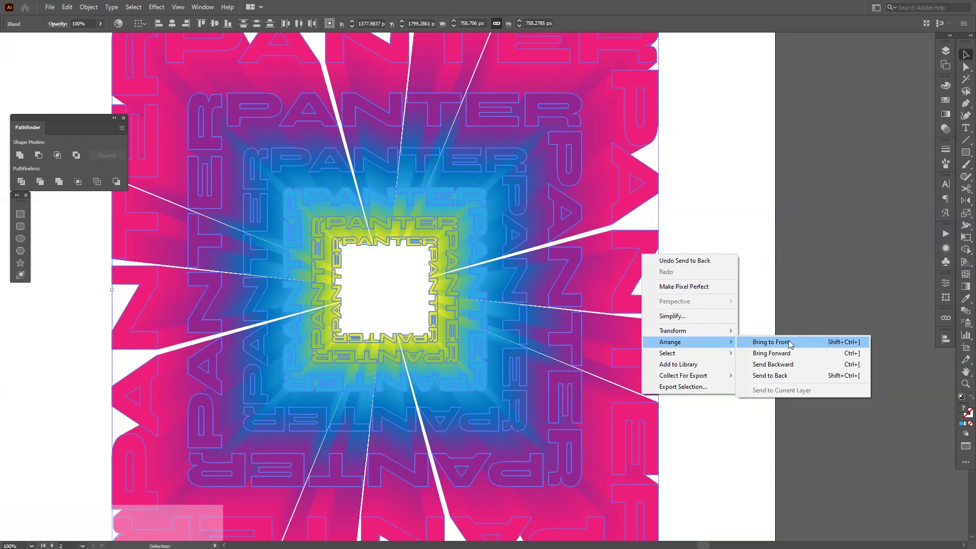
left_click(784, 375)
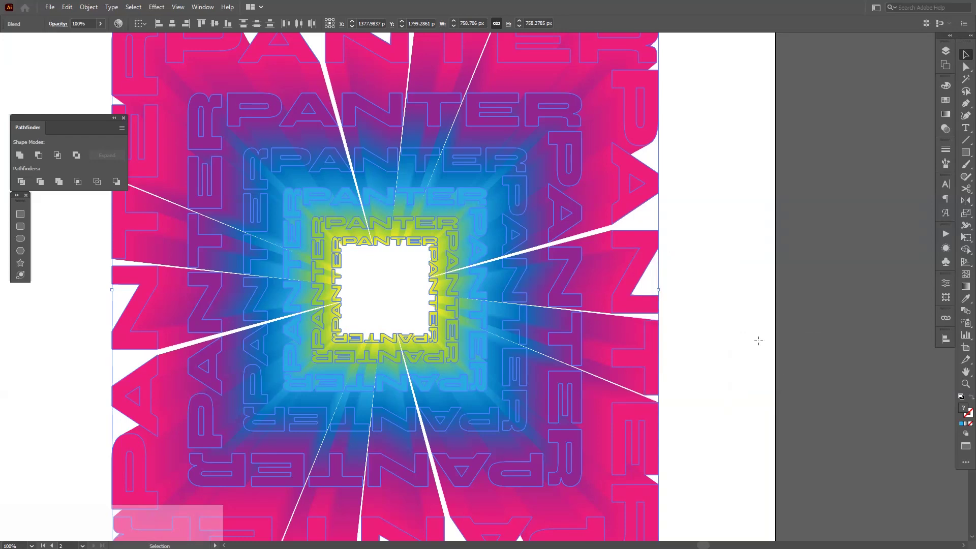
left_click(721, 320)
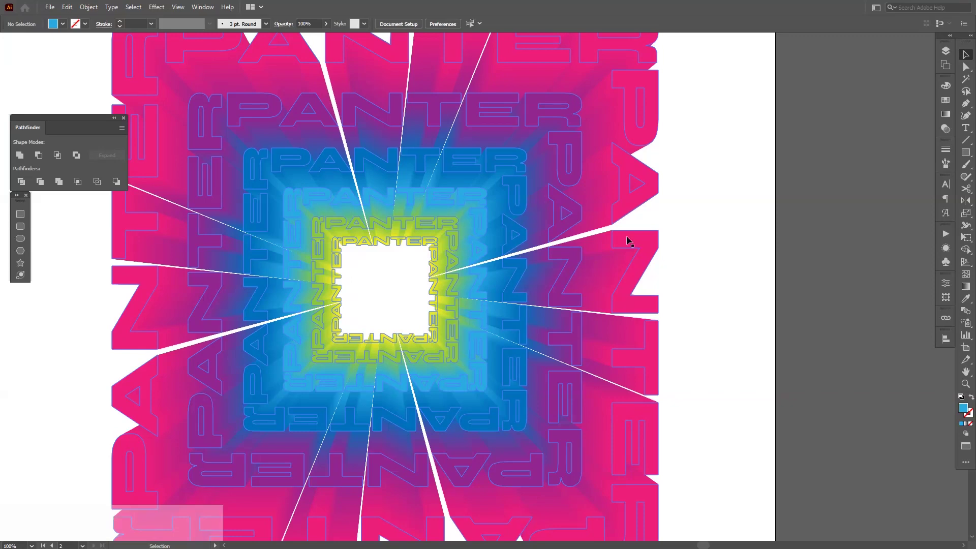
- Test a nudge of the tunnel blend, then undo it to keep its position
scroll(469, 241, "up", 2, "alt")
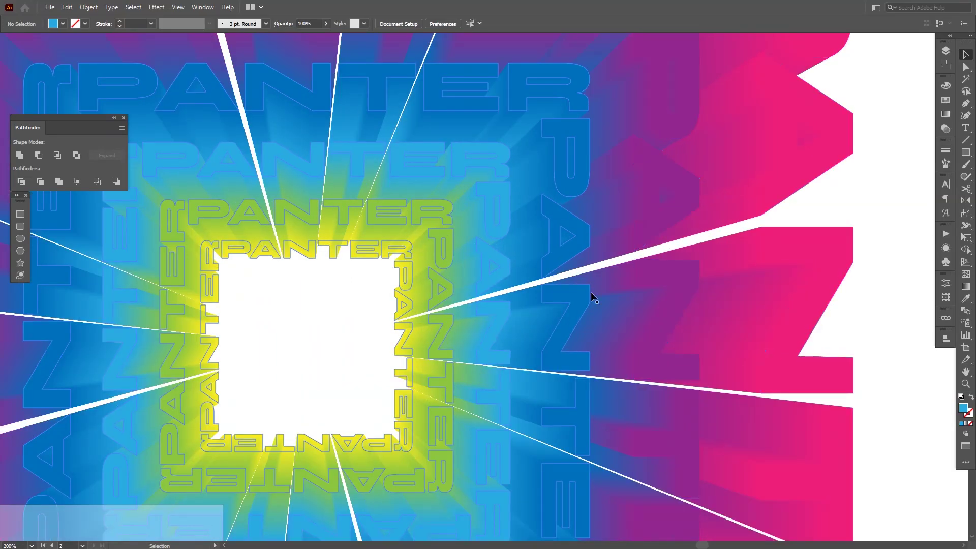
scroll(852, 340, "down", 1, "alt")
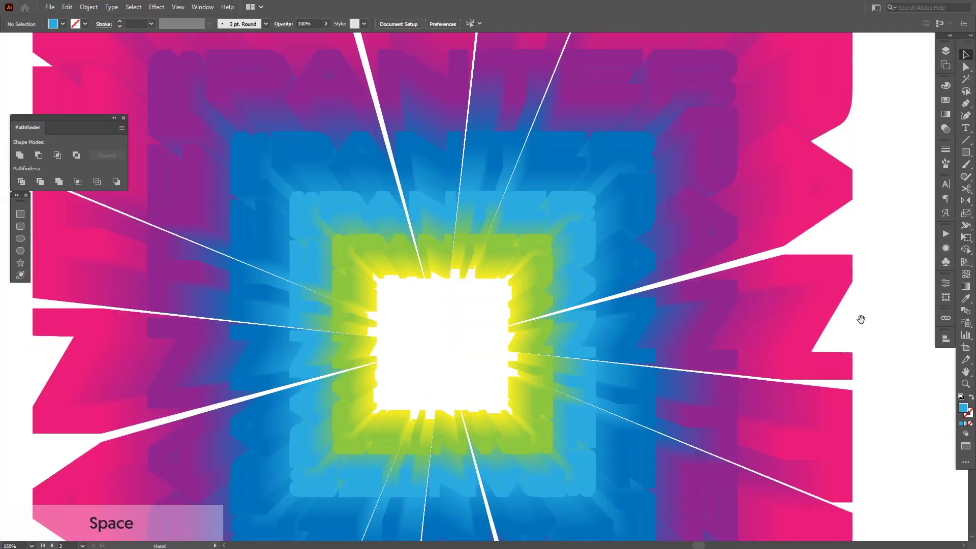
left_click_drag(861, 320, 734, 324)
left_click(732, 322)
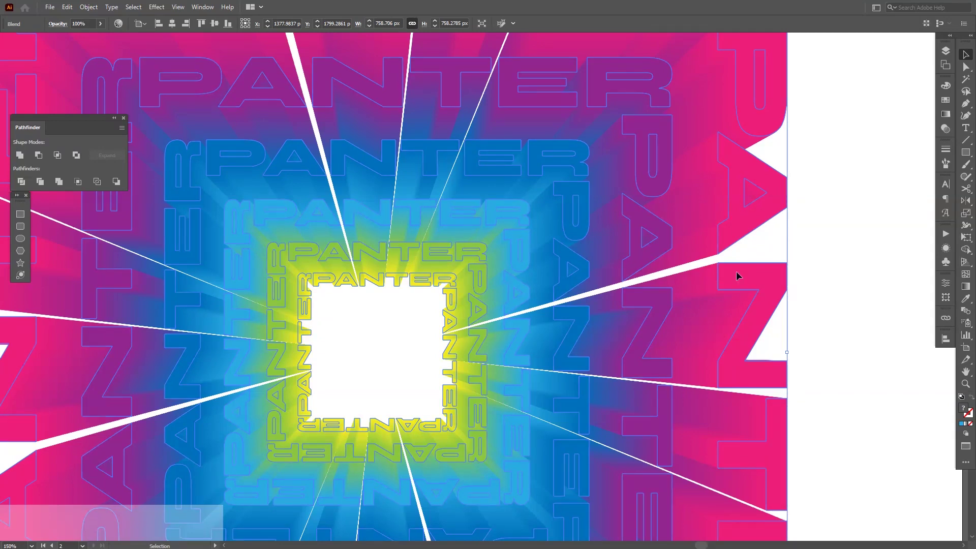
left_click_drag(831, 252, 842, 229)
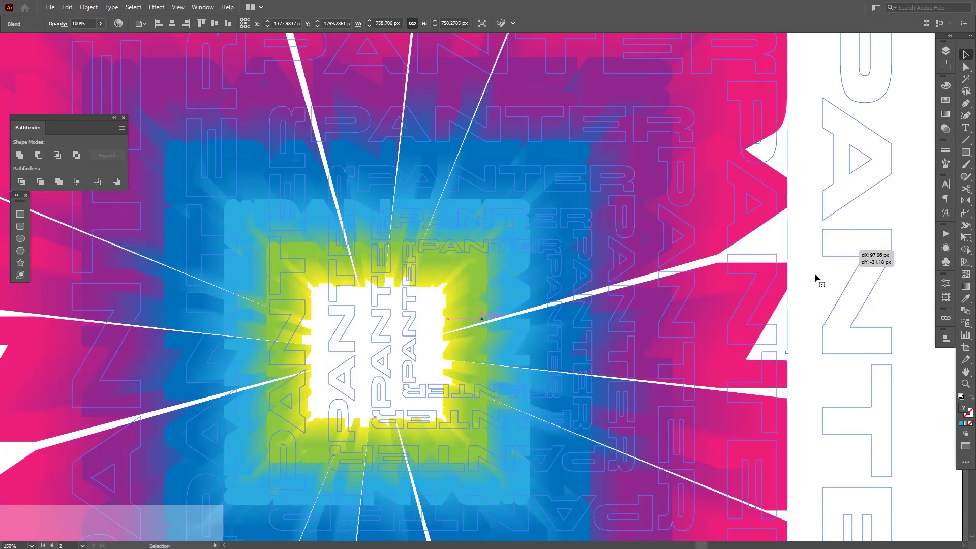
key("a")
key("ctrl+z")
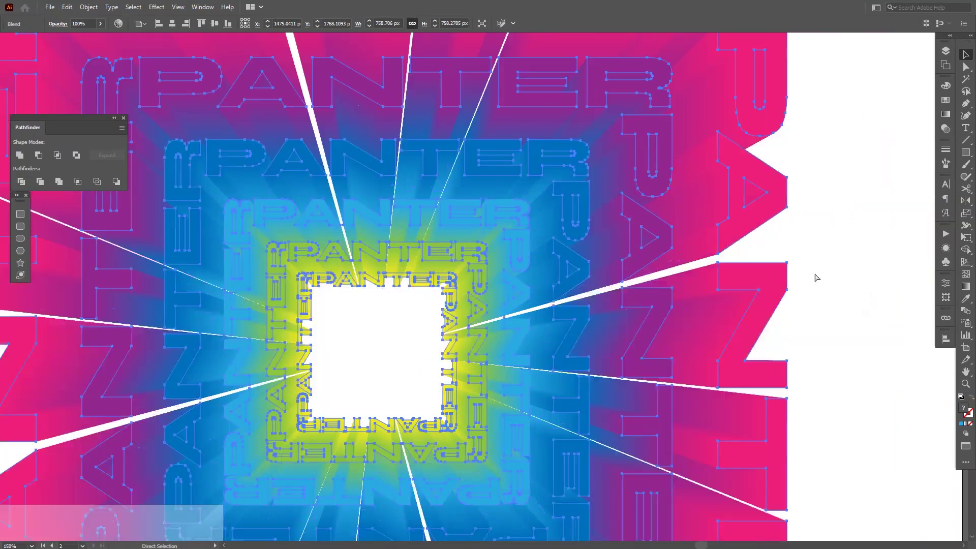
left_click(815, 274)
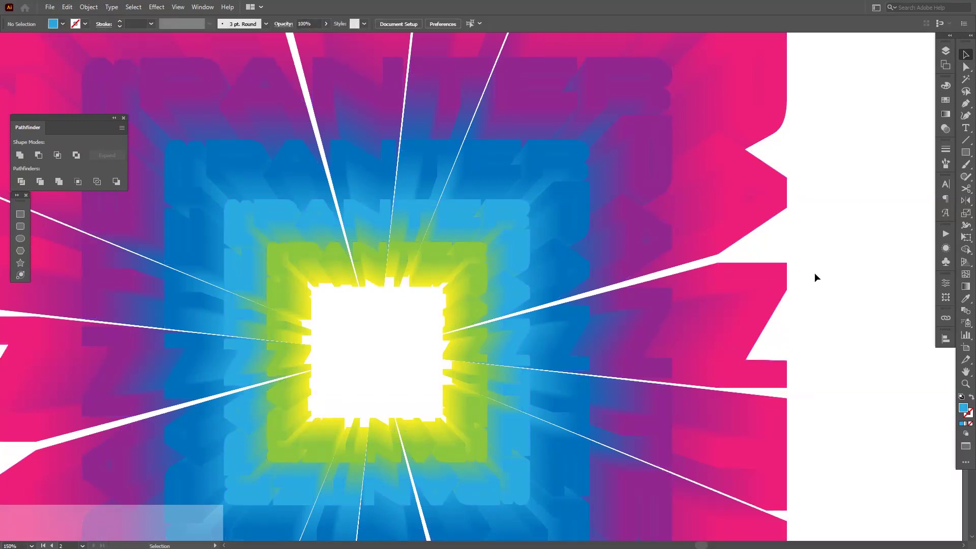
- Check the pink tunnel blend's arrange options, then view the whole layered tunnel
left_click(764, 291)
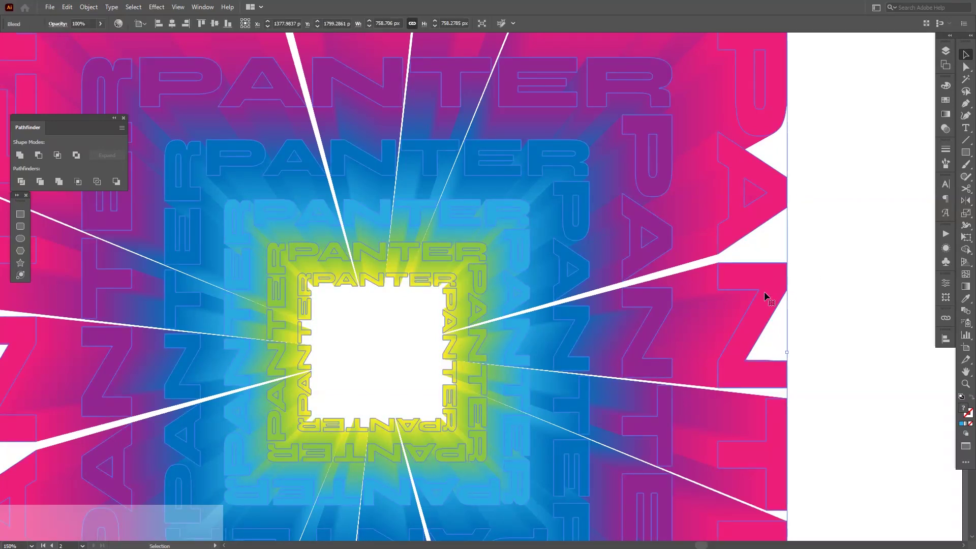
right_click(764, 291)
mouse_move(802, 411)
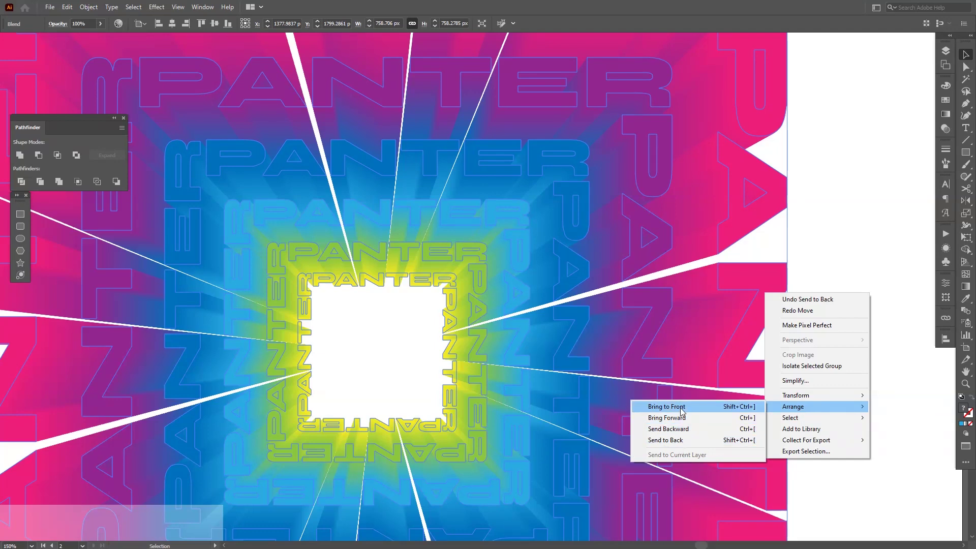
left_click(846, 194)
scroll(791, 195, "down", 2)
left_click_drag(795, 198, 703, 281)
scroll(556, 341, "down", 1)
- Move the stacked tunnel blend up beside the earlier PANTER artwork
left_click_drag(678, 317, 659, 383)
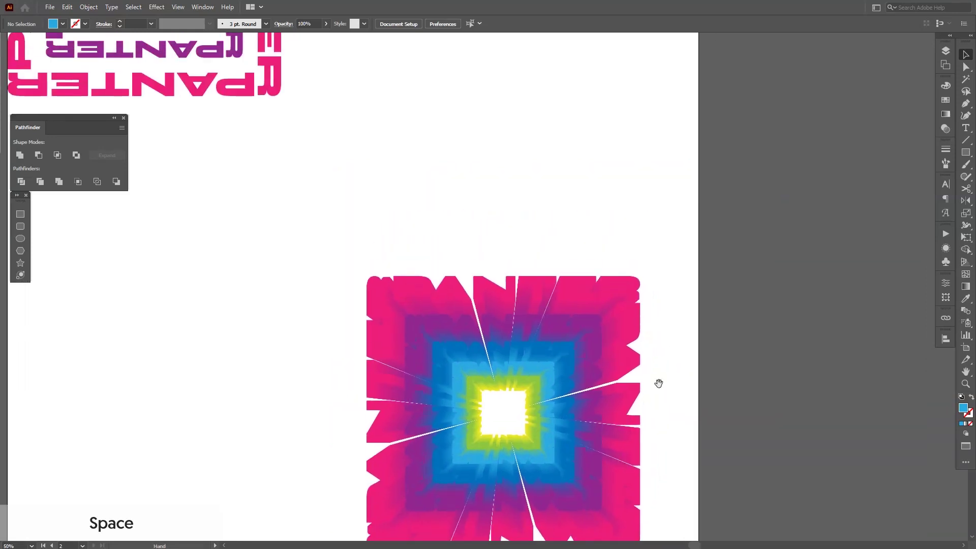
scroll(658, 381, "down", 1)
left_click(541, 371)
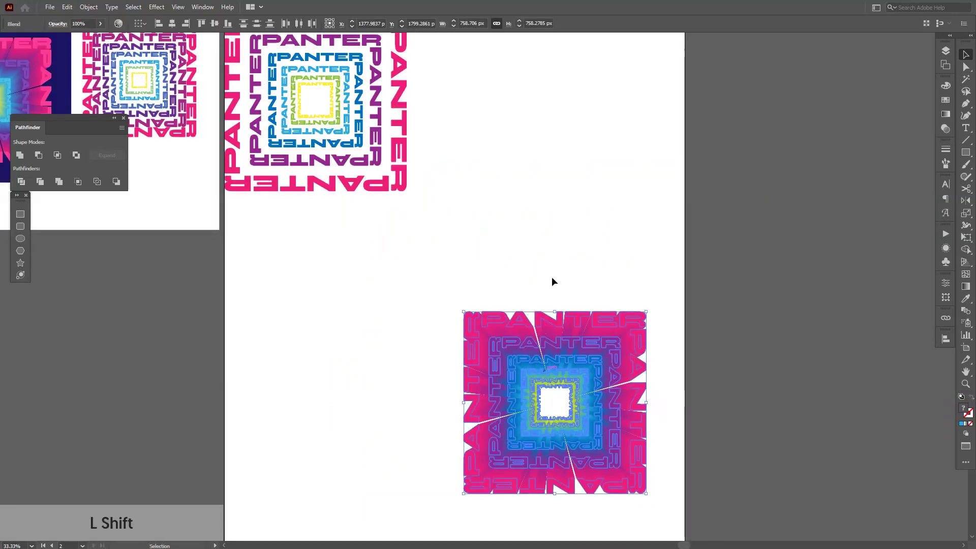
left_click_drag(555, 402, 558, 399)
left_click_drag(538, 84, 564, 178)
scroll(495, 174, "up", 1)
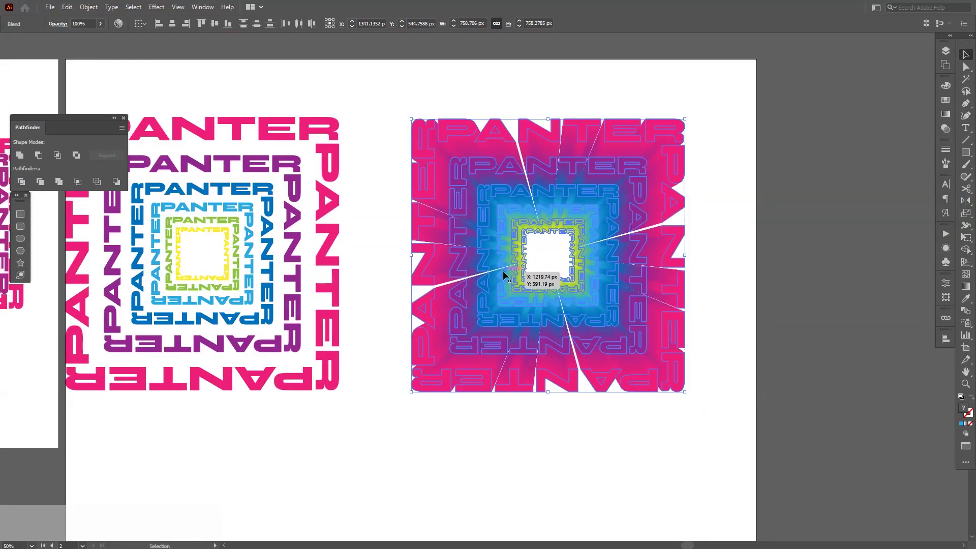
- Group the tunnel blend with Ctrl+G and shift the left PANTER artwork slightly
key("ctrl+g")
key("a")
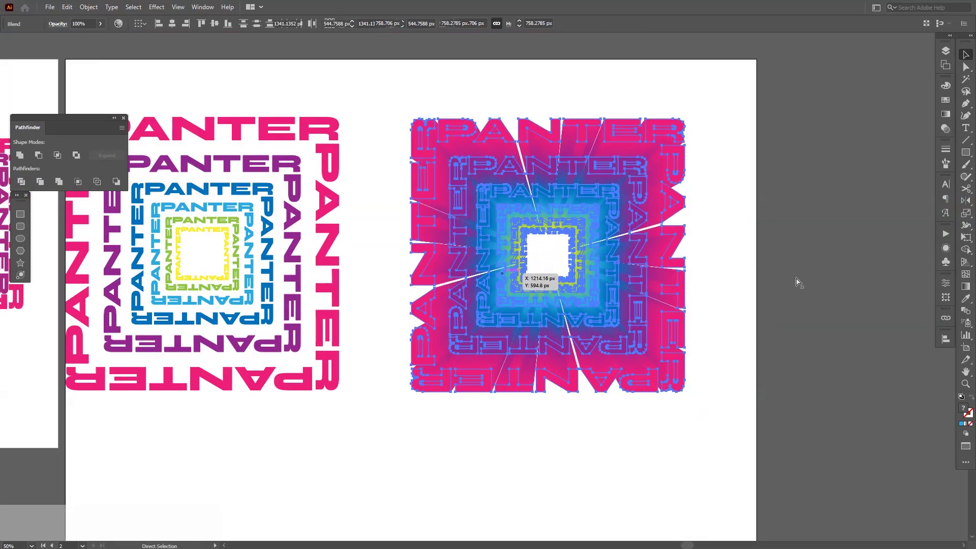
key("v")
left_click(779, 279)
left_click(677, 246)
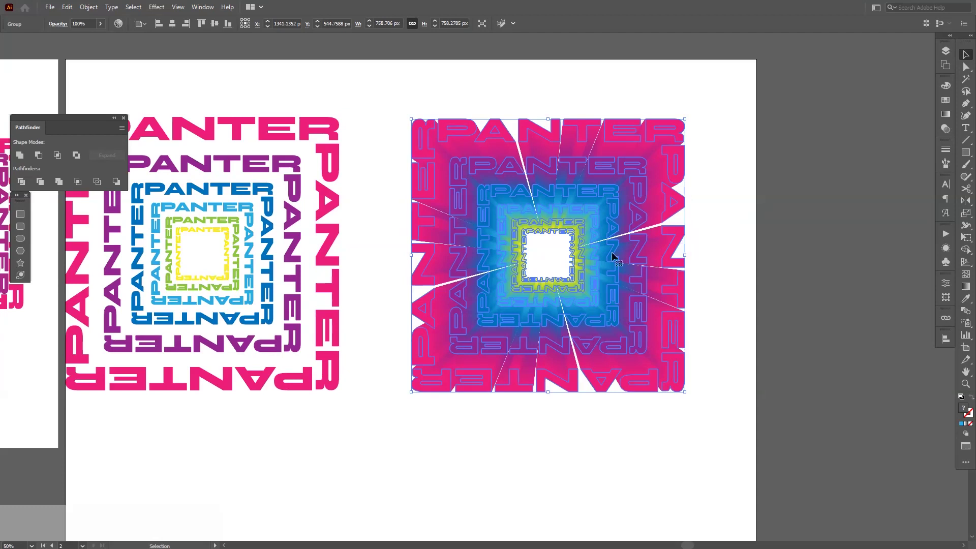
mouse_move(335, 243)
left_mouse_down()
mouse_move(341, 219)
mouse_move(356, 226)
mouse_move(346, 235)
left_mouse_up()
left_click(374, 186)
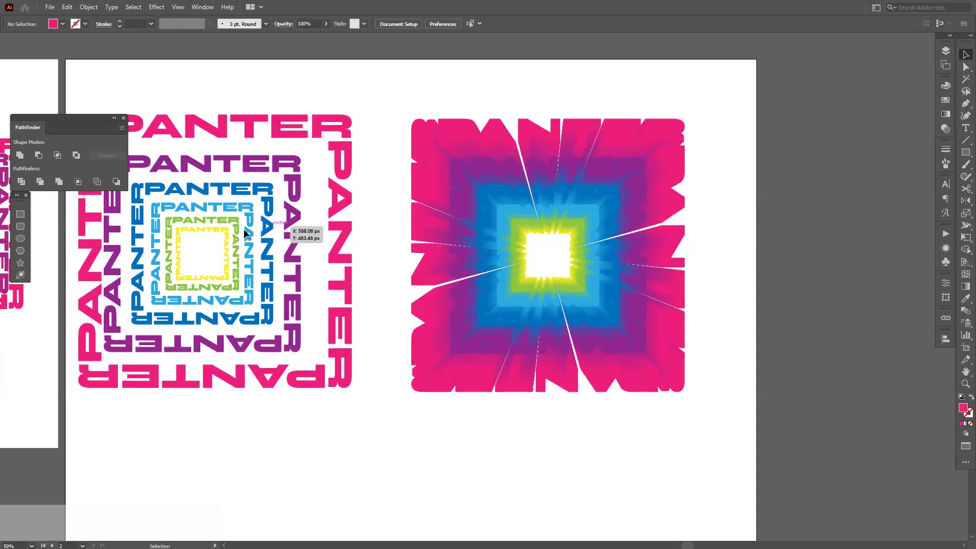
- Delete the innermost yellow PANTER ring and drag the remaining rings onto the tunnel
left_click(214, 234)
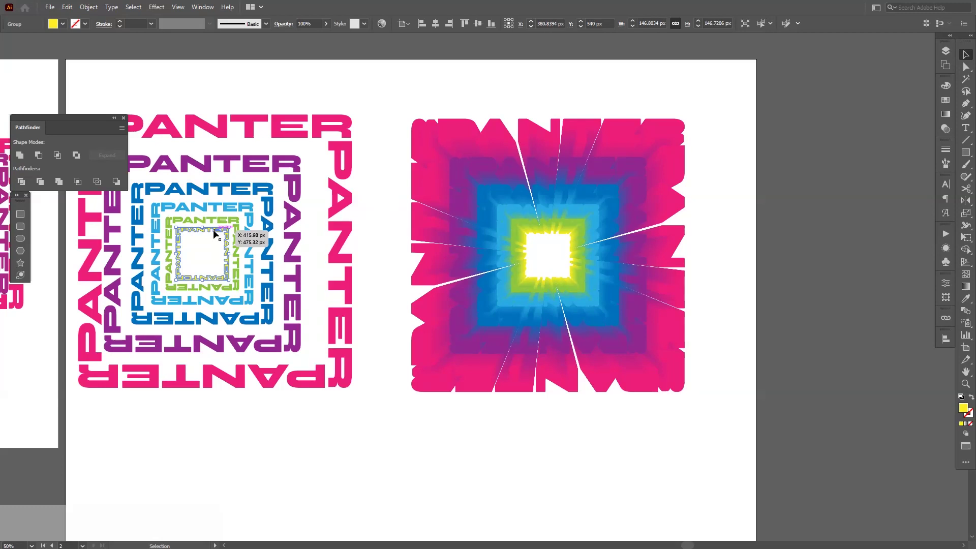
key("Delete")
left_click_drag(205, 244, 344, 389)
left_click_drag(348, 335, 661, 339)
- Bring the PANTER text rings in front of the tunnel via Arrange > Bring to Front
right_click(613, 317)
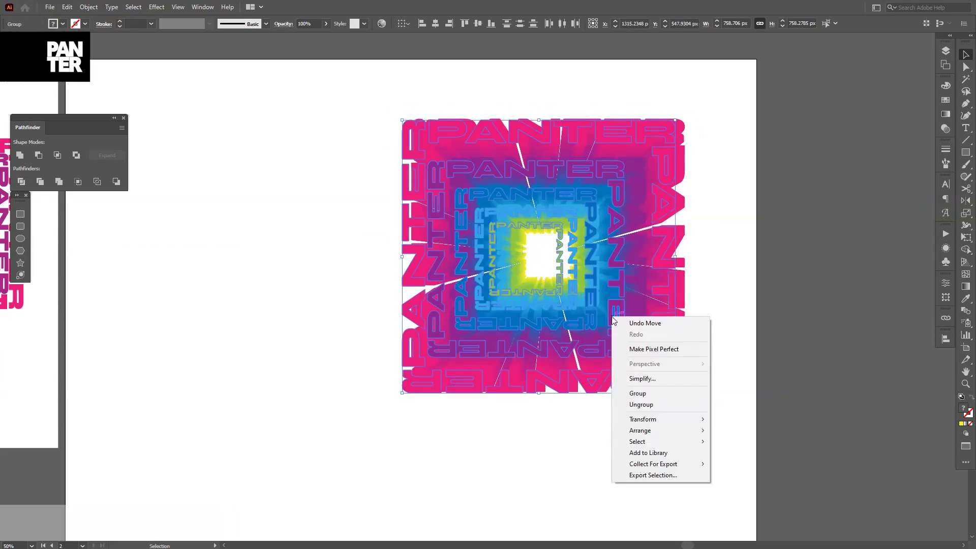
mouse_move(679, 431)
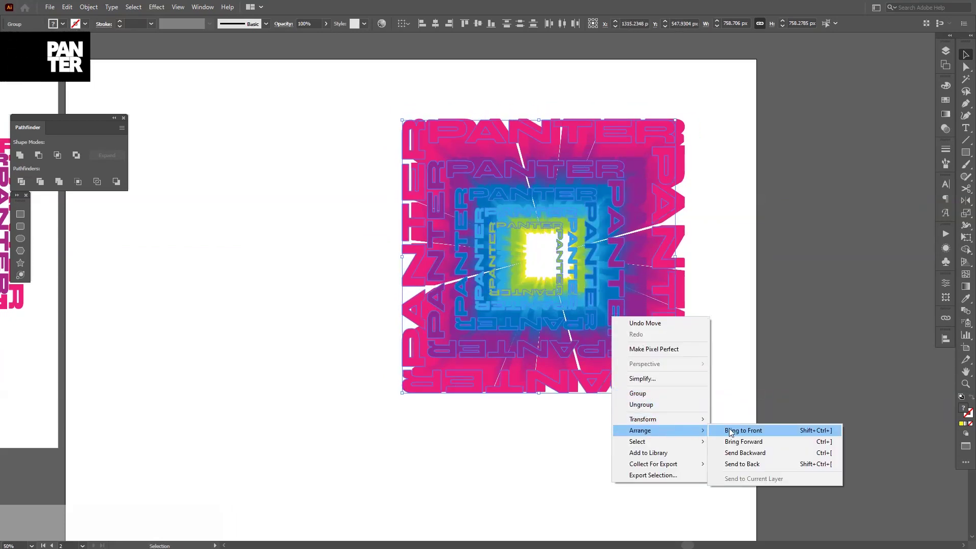
left_click(763, 433)
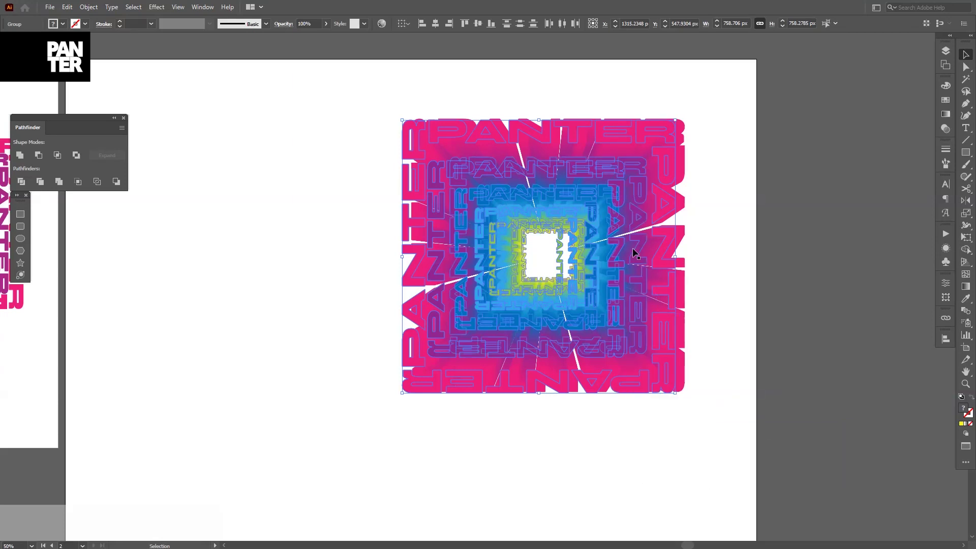
- Centre the rings on the tunnel with Horizontal and Vertical Align Center
left_click_drag(568, 246, 518, 215)
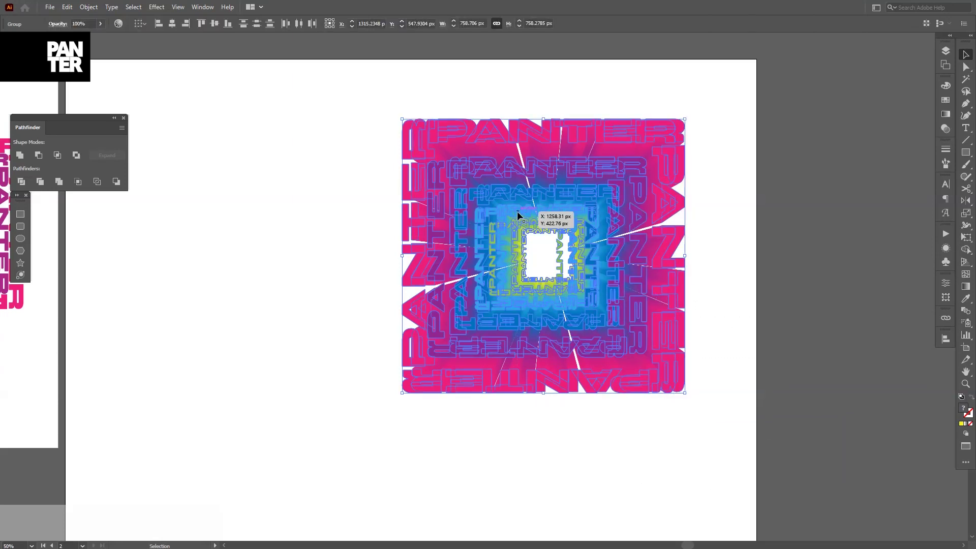
left_click(173, 24)
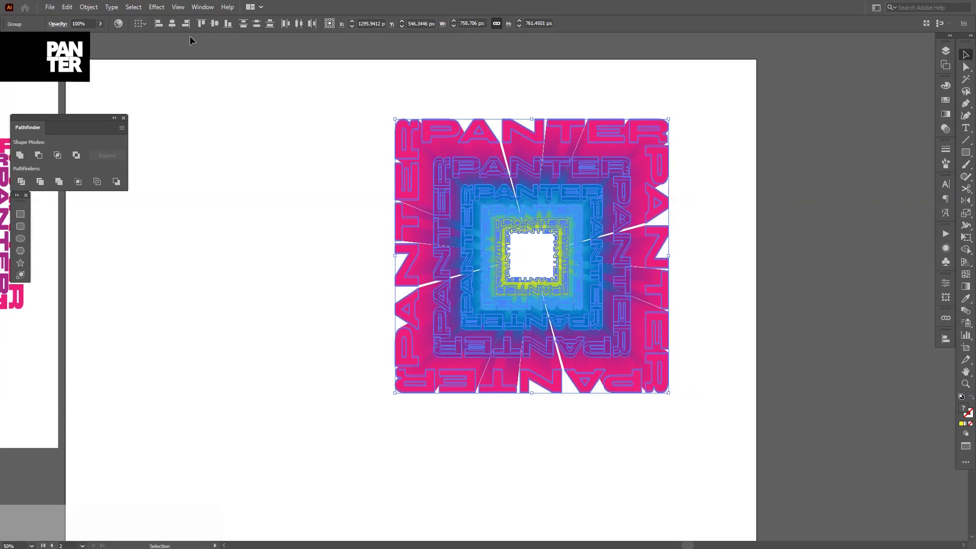
left_click(215, 24)
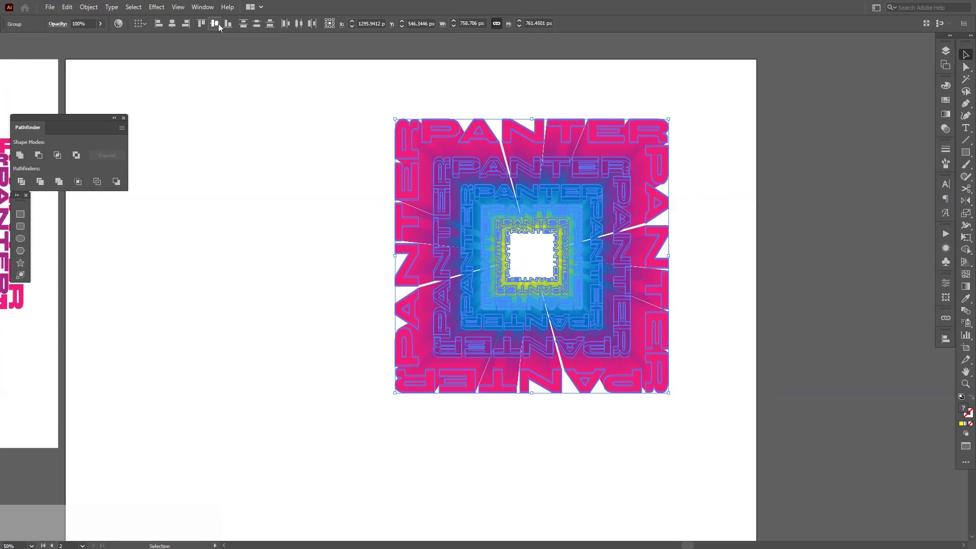
left_click(743, 303)
- Change the outer PANTER ring's fill to a brighter pink
left_click_drag(448, 232, 446, 233)
left_click(696, 254)
scroll(695, 254, "up", 2)
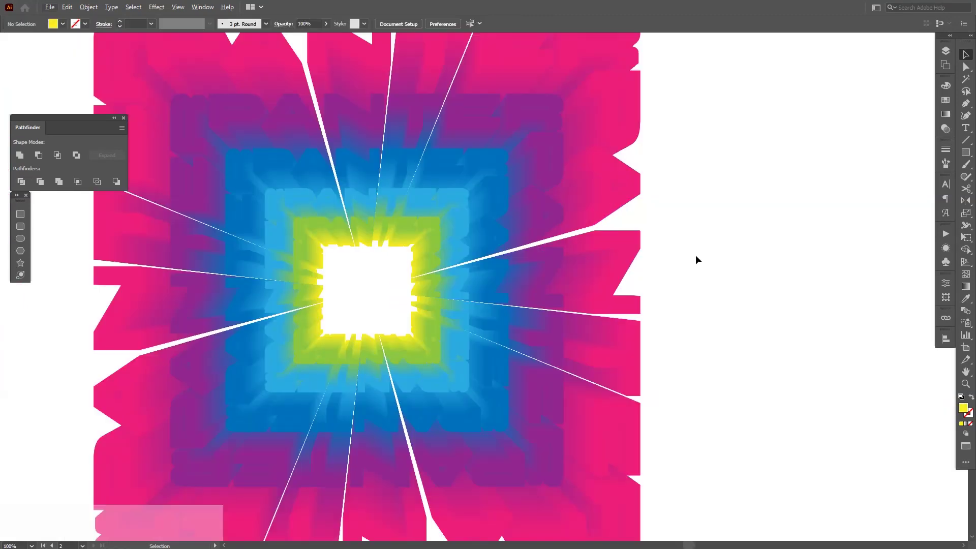
left_click_drag(696, 255, 718, 241)
left_click(656, 237)
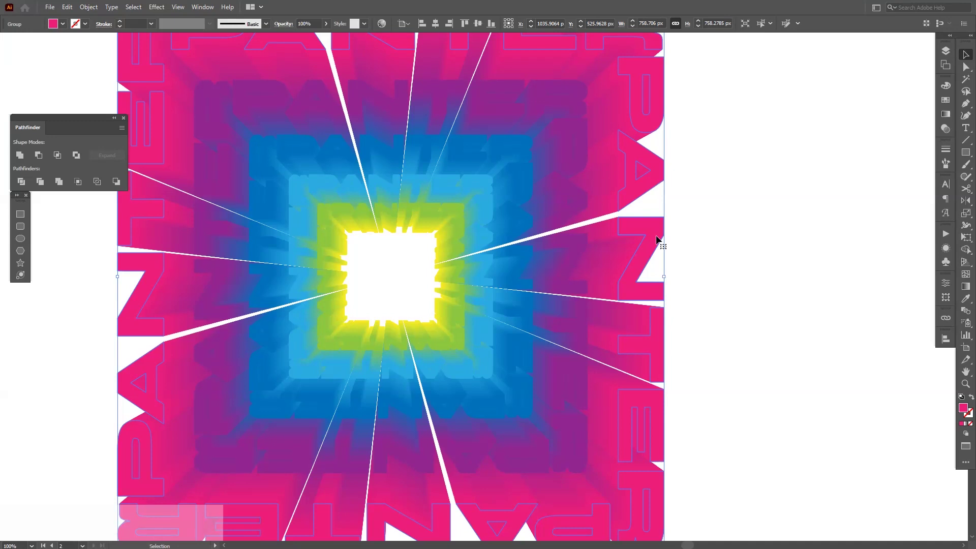
double_click(964, 409)
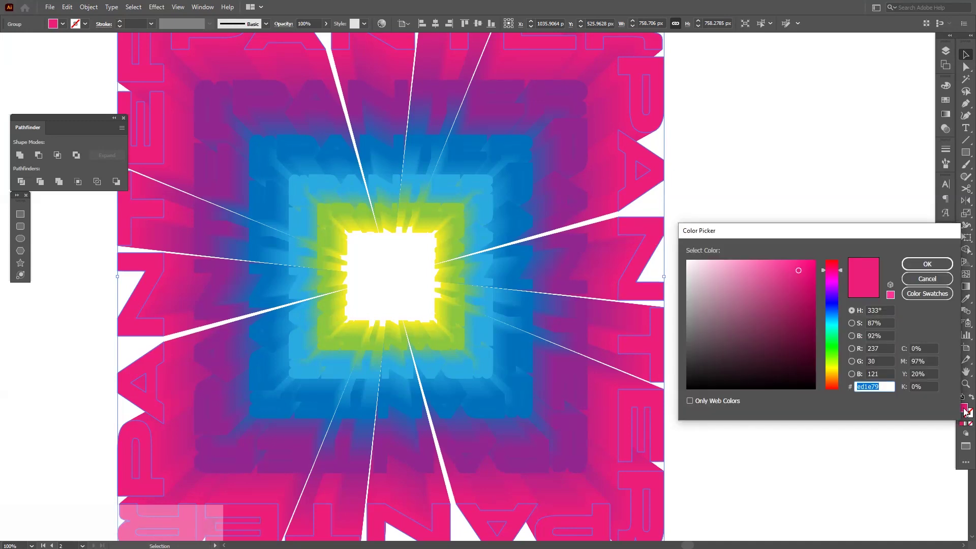
left_click(786, 265)
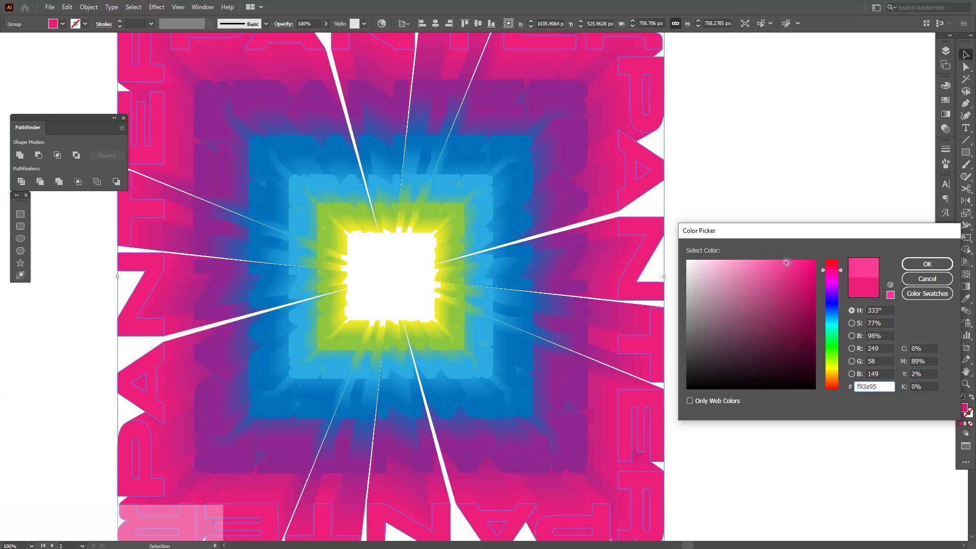
left_click(944, 264)
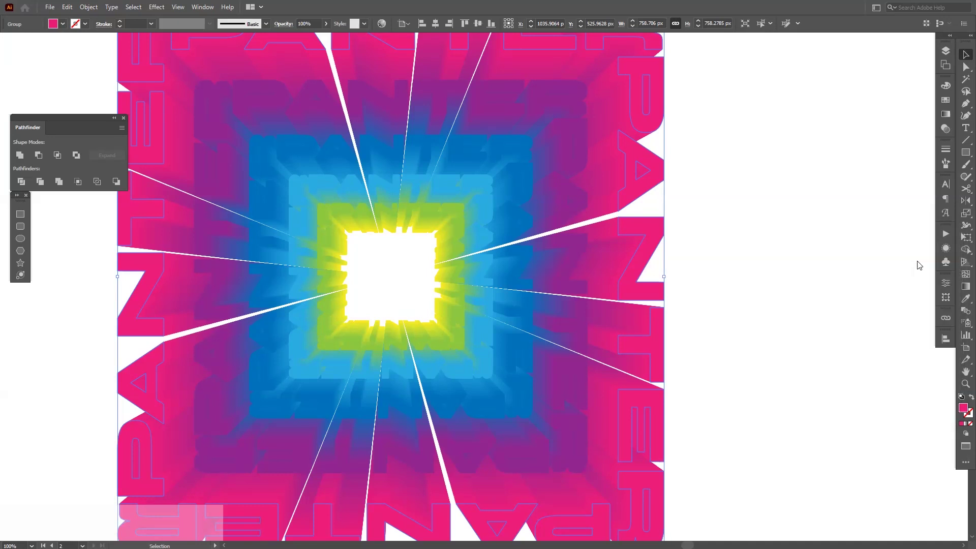
left_click(770, 239)
- Recolour the purple PANTER ring with a brighter purple fill
scroll(770, 239, "down", 2)
left_click_drag(747, 245, 736, 209)
scroll(732, 248, "up", 1)
scroll(727, 244, "up", 1)
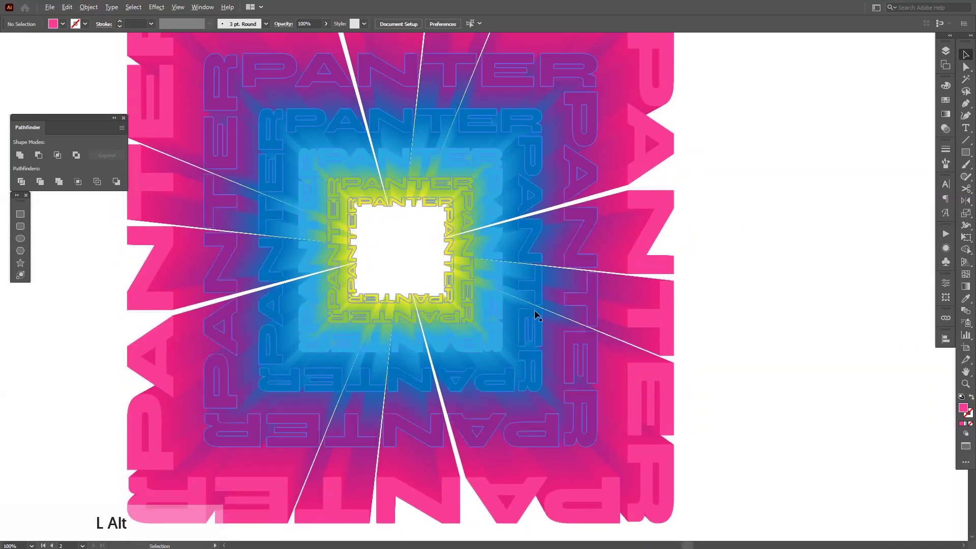
left_click(599, 301)
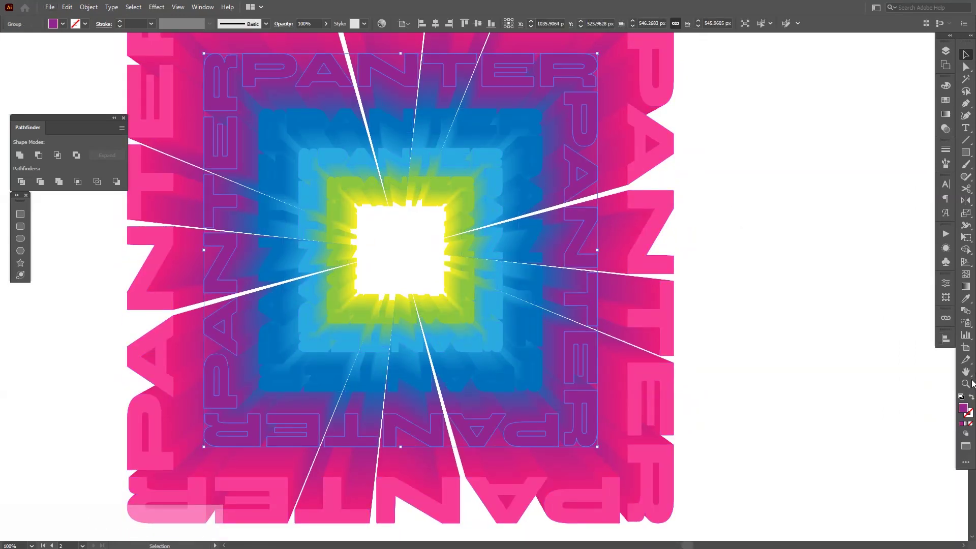
double_click(963, 409)
left_click(776, 305)
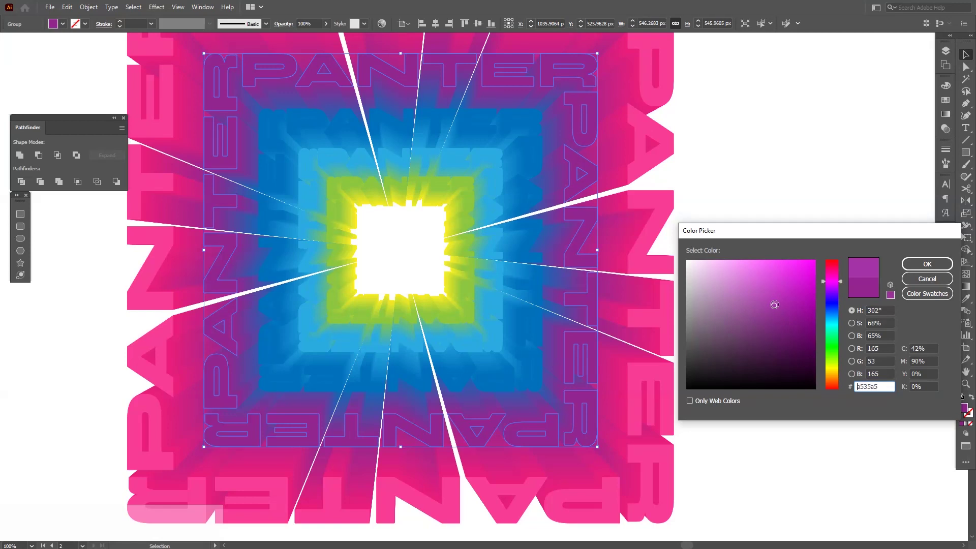
left_click(926, 263)
left_click(708, 257)
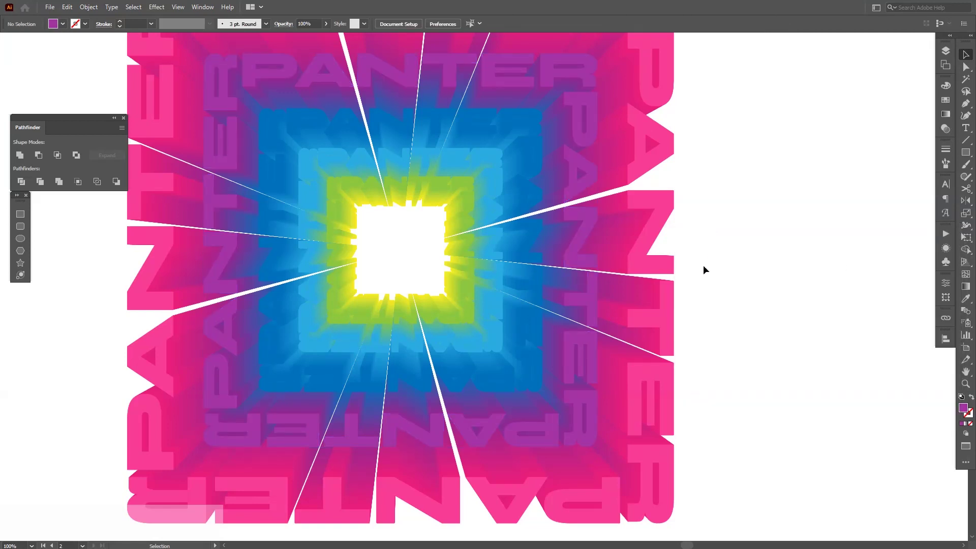
- Give the blue PANTER ring a brighter blue fill
left_click(531, 325)
double_click(962, 409)
left_click(812, 283)
left_click(926, 264)
left_click(776, 267)
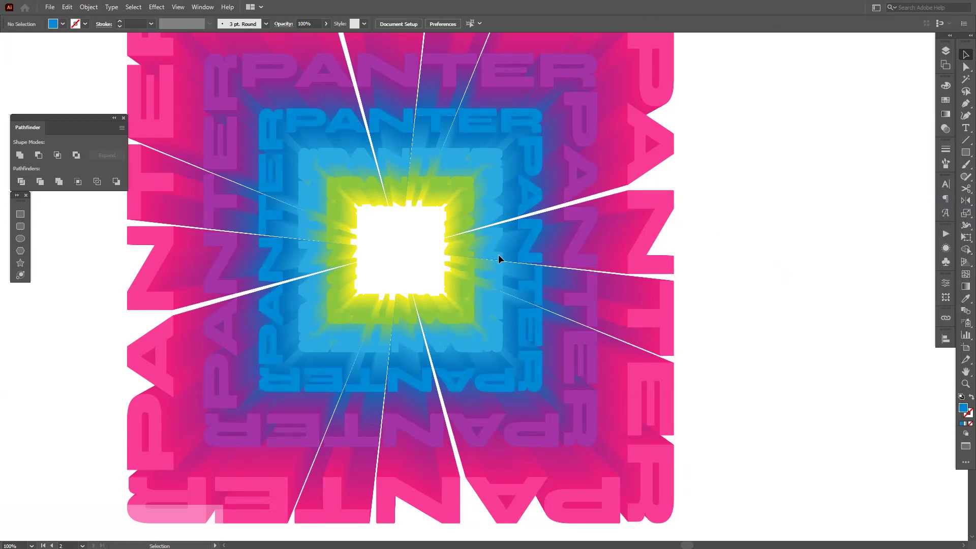
- Give the light-blue PANTER ring a brighter light-blue fill
left_click(499, 256)
double_click(962, 409)
left_click(782, 267)
left_click(927, 263)
left_click(815, 245)
- Readjust the light-blue ring's fill to sky blue 30b4d8
left_click(498, 257)
double_click(963, 409)
left_click(786, 280)
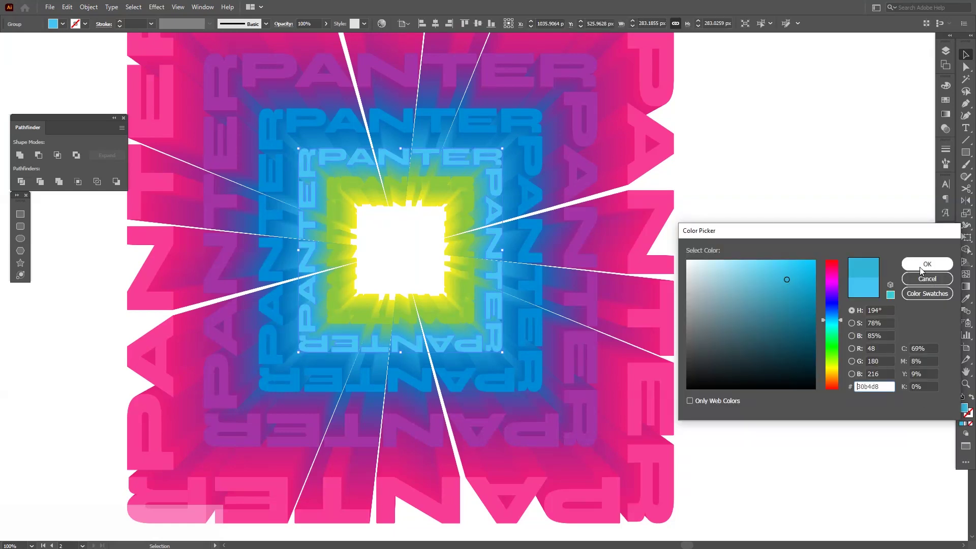
left_click(925, 267)
double_click(962, 409)
left_click(780, 273)
left_click(926, 264)
left_click(496, 177)
double_click(963, 409)
left_click(926, 264)
left_click(798, 273)
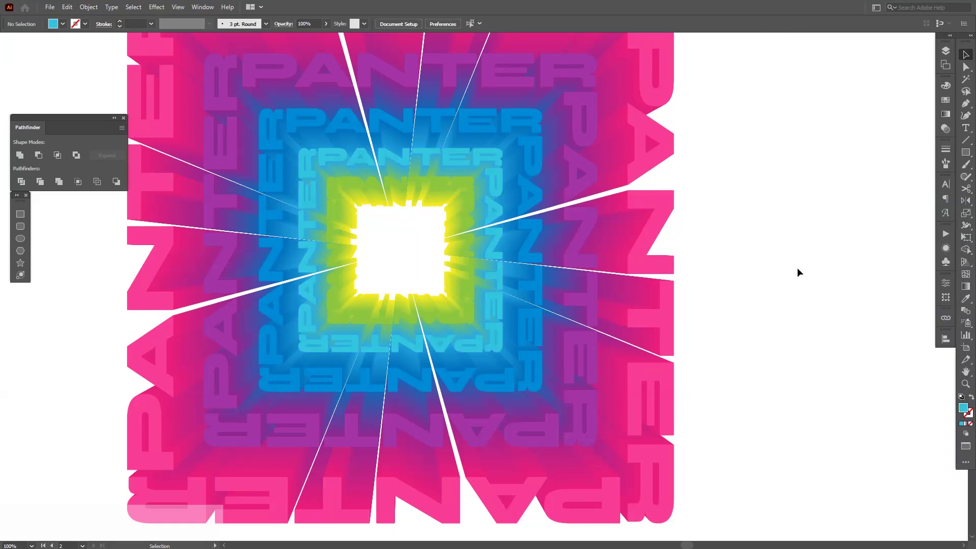
- Shift the green PANTER ring's fill towards a lime yellow-green
left_click(470, 254)
double_click(963, 409)
left_click_drag(840, 360, 839, 363)
left_click(767, 277)
left_click(926, 264)
left_click(755, 260)
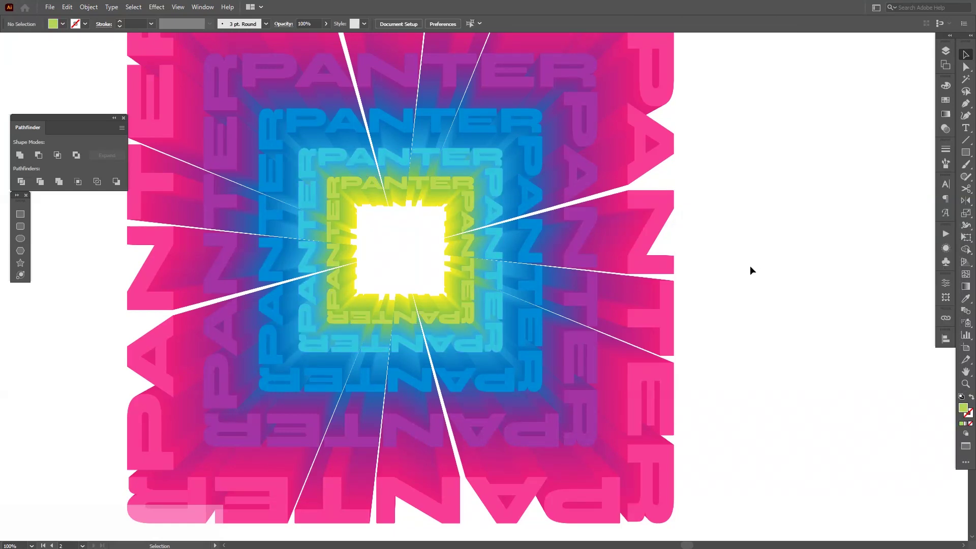
left_click_drag(749, 266, 737, 294)
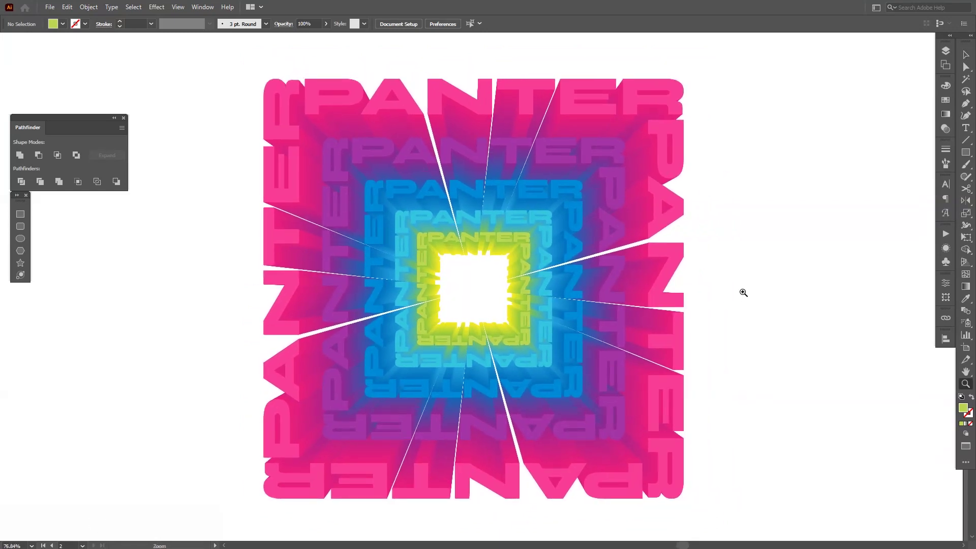
- Choose a navy fill swatch and draw a square from the artwork's centre
left_click(945, 100)
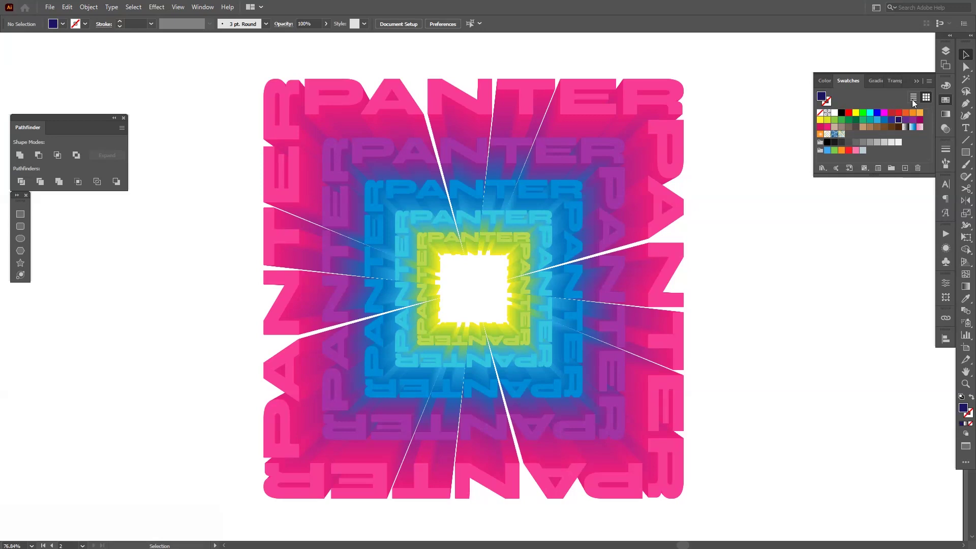
left_click(917, 82)
key("m")
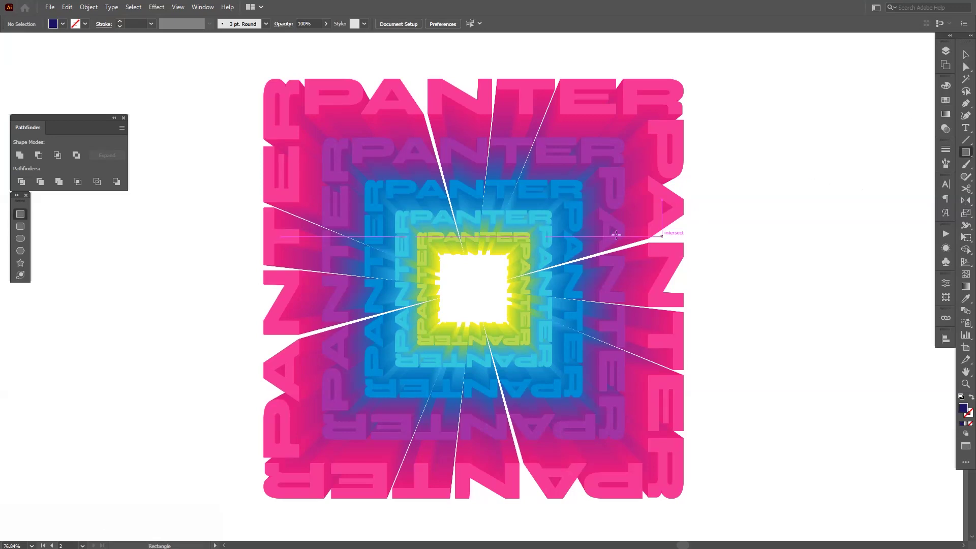
left_click_drag(473, 290, 751, 333)
key("v")
- Send the navy square behind the tunnel artwork via Arrange > Send to Back
right_click(628, 275)
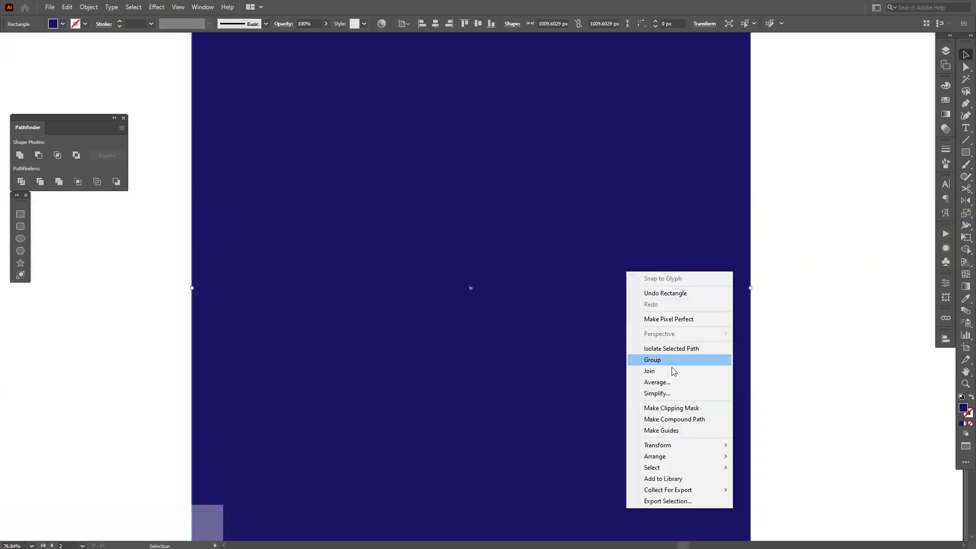
mouse_move(687, 456)
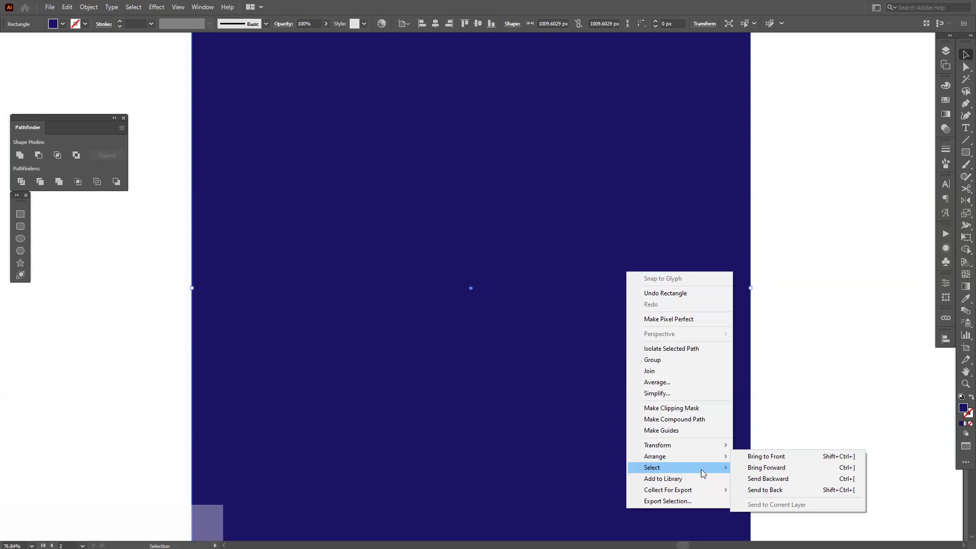
left_click(767, 490)
left_click(832, 320)
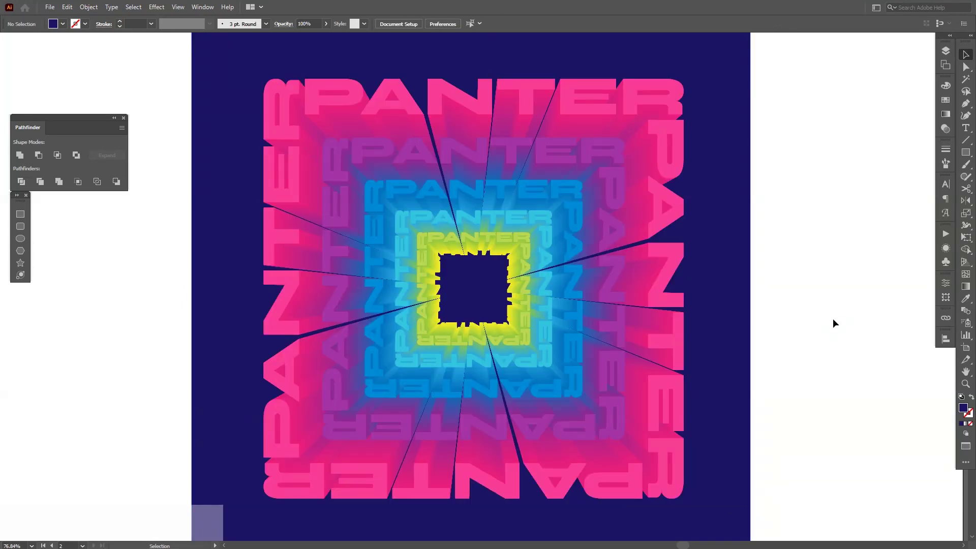